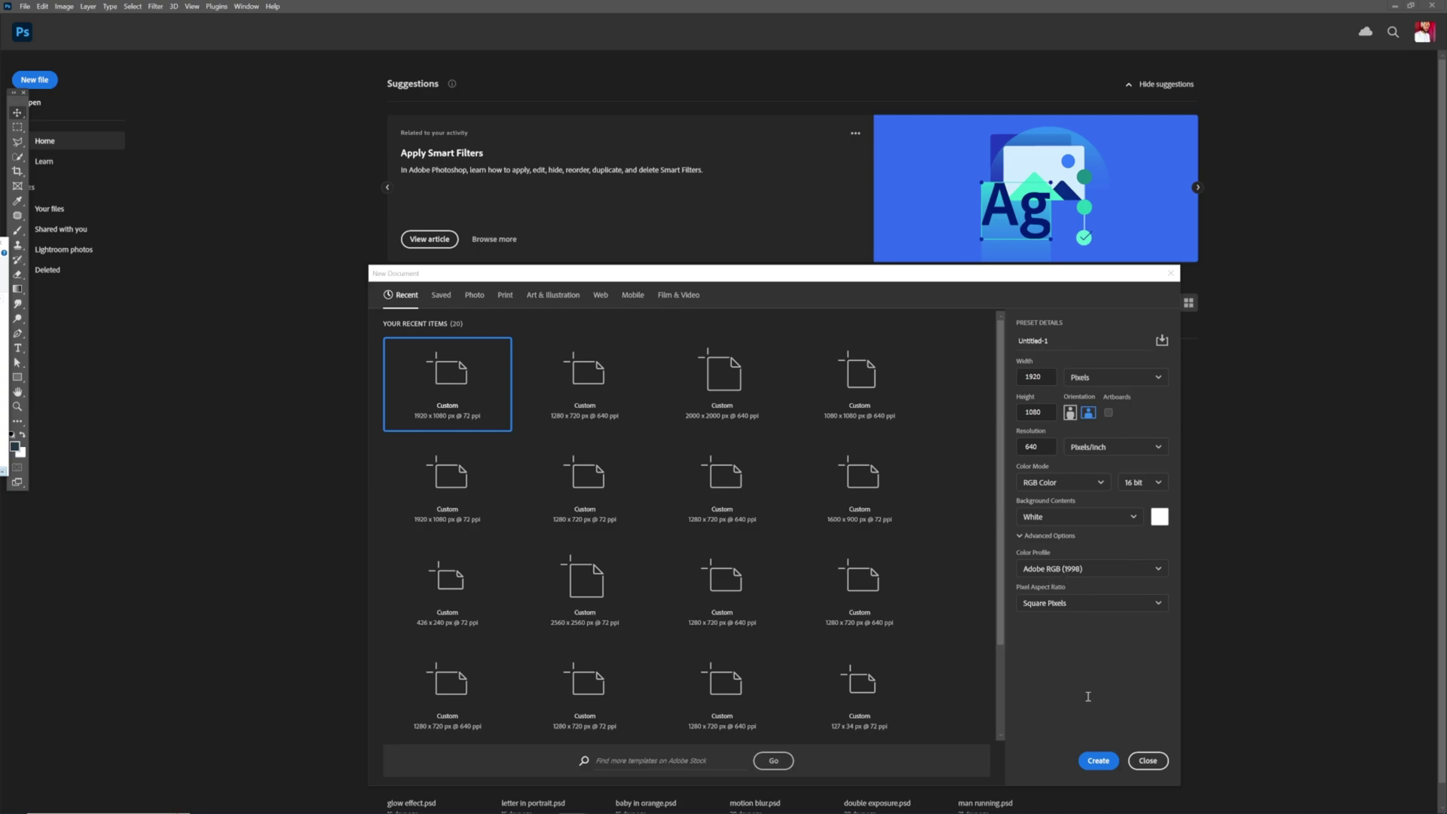
Create a 1920 × 1080 px document with a white background and place the storm-clouds image in it.
left_click(1099, 759)
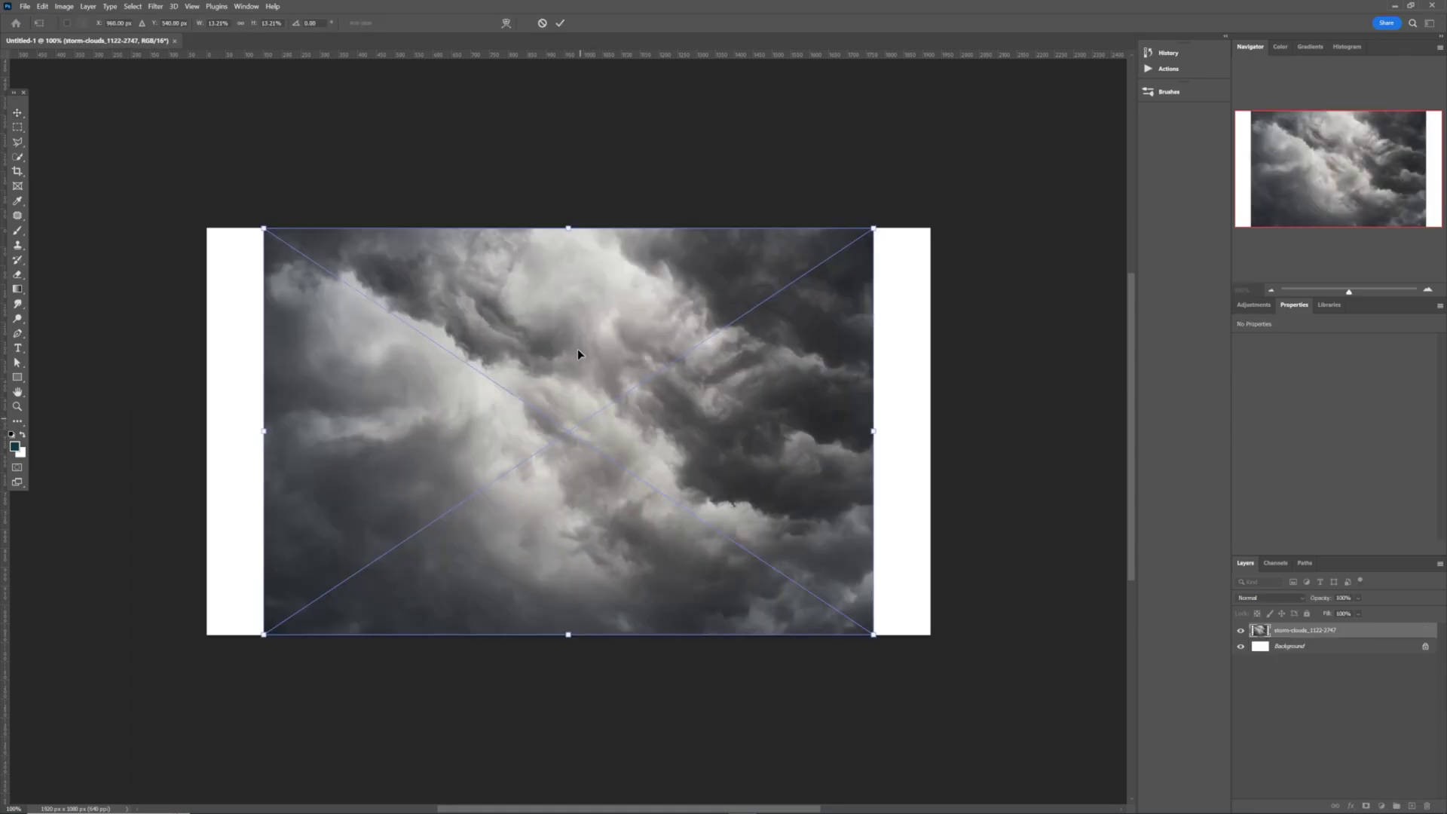
left_click(560, 23)
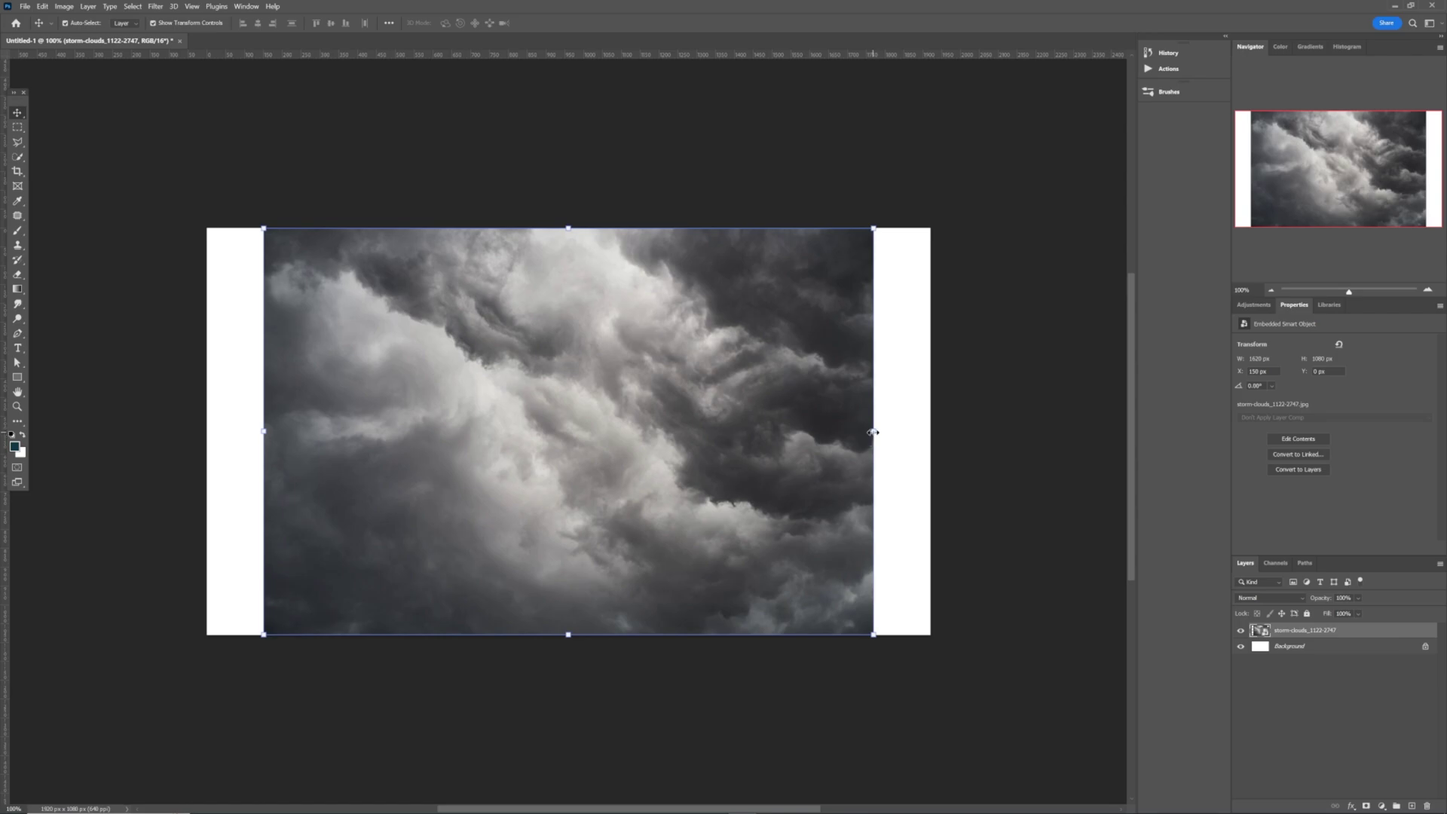
Stretch the storm-clouds image horizontally on both sides so that it covers the full canvas width.
left_click_drag(873, 431, 932, 431)
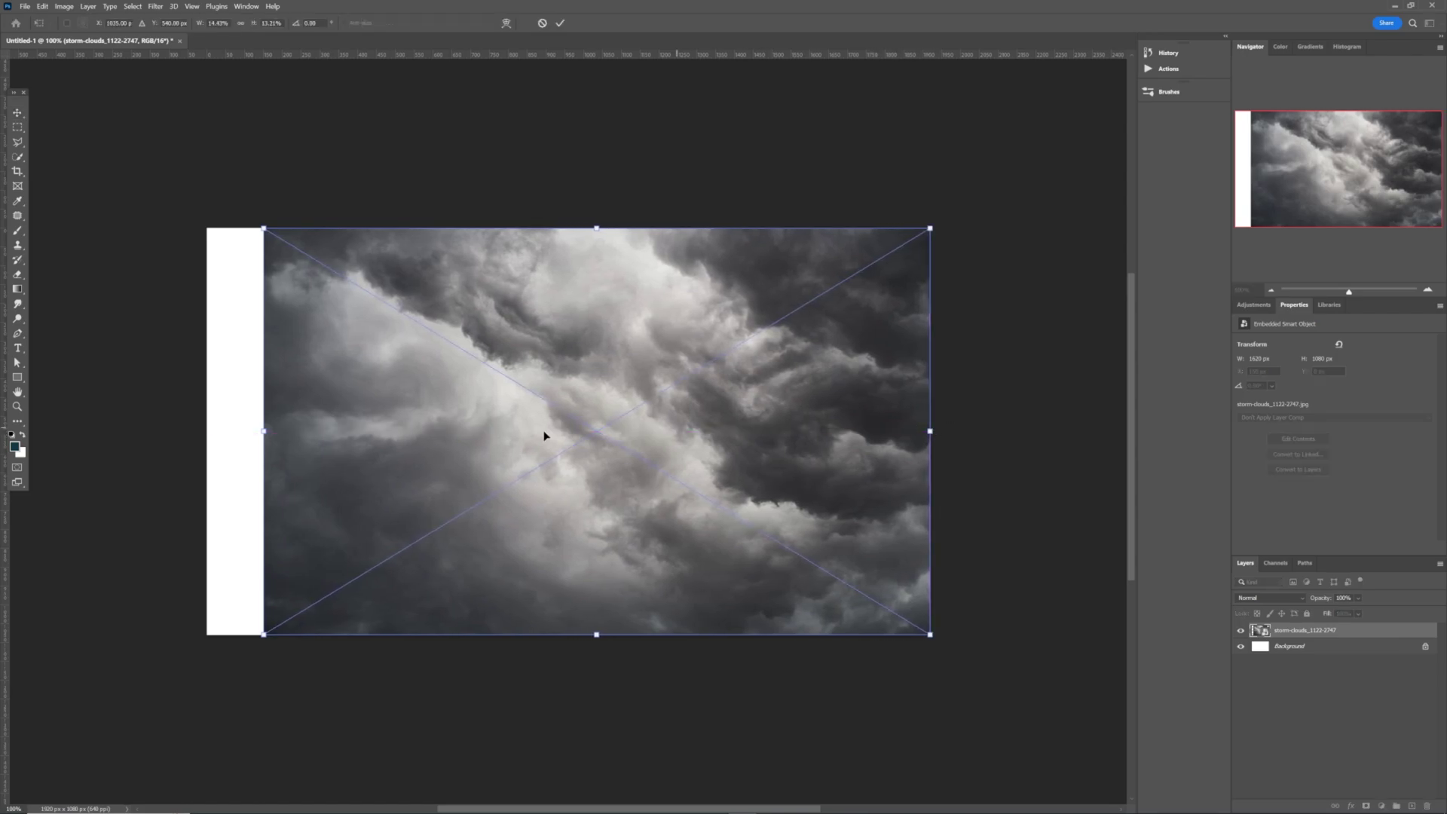
left_click_drag(261, 432, 196, 435)
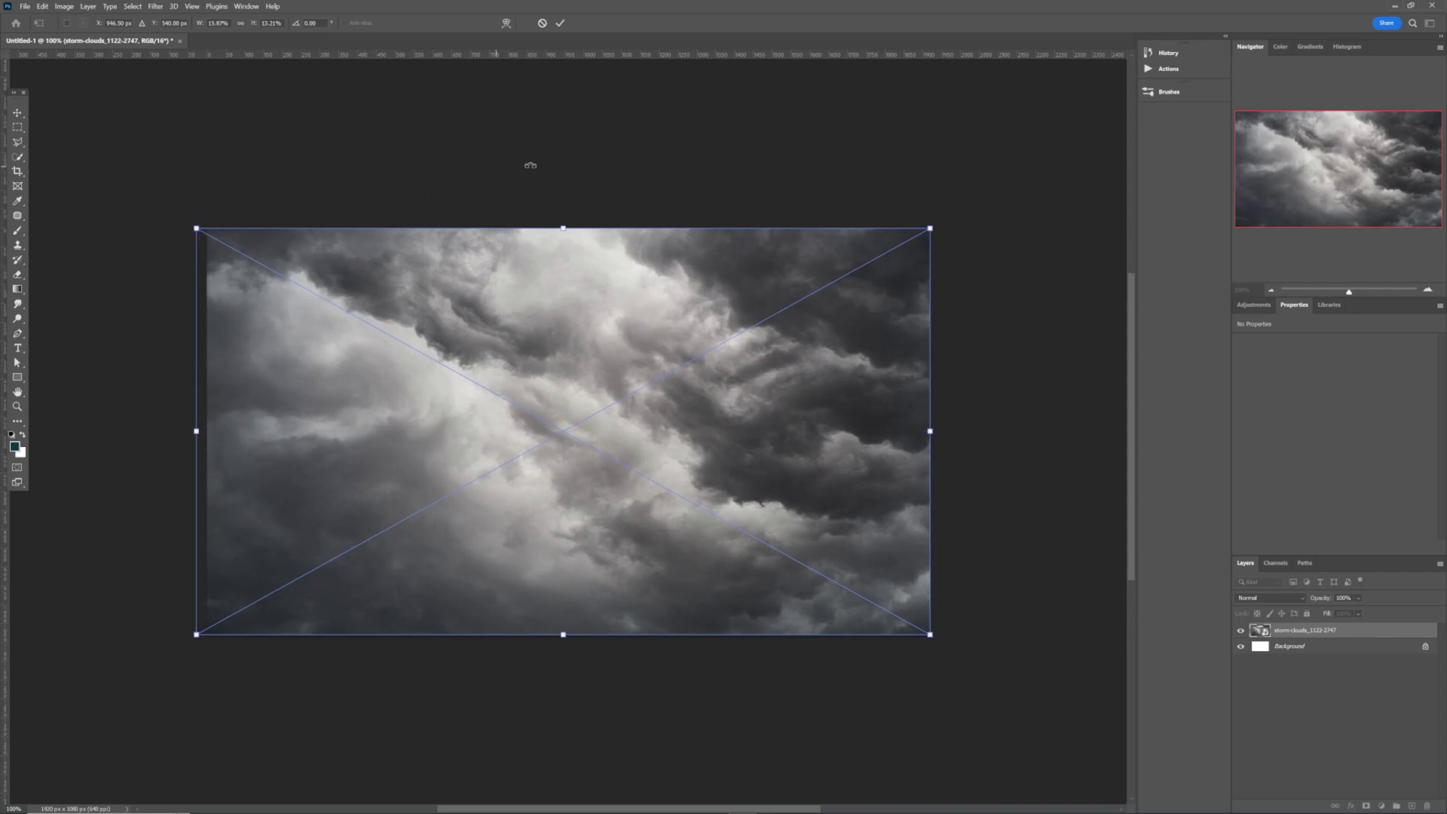
key("Return")
left_click(549, 161)
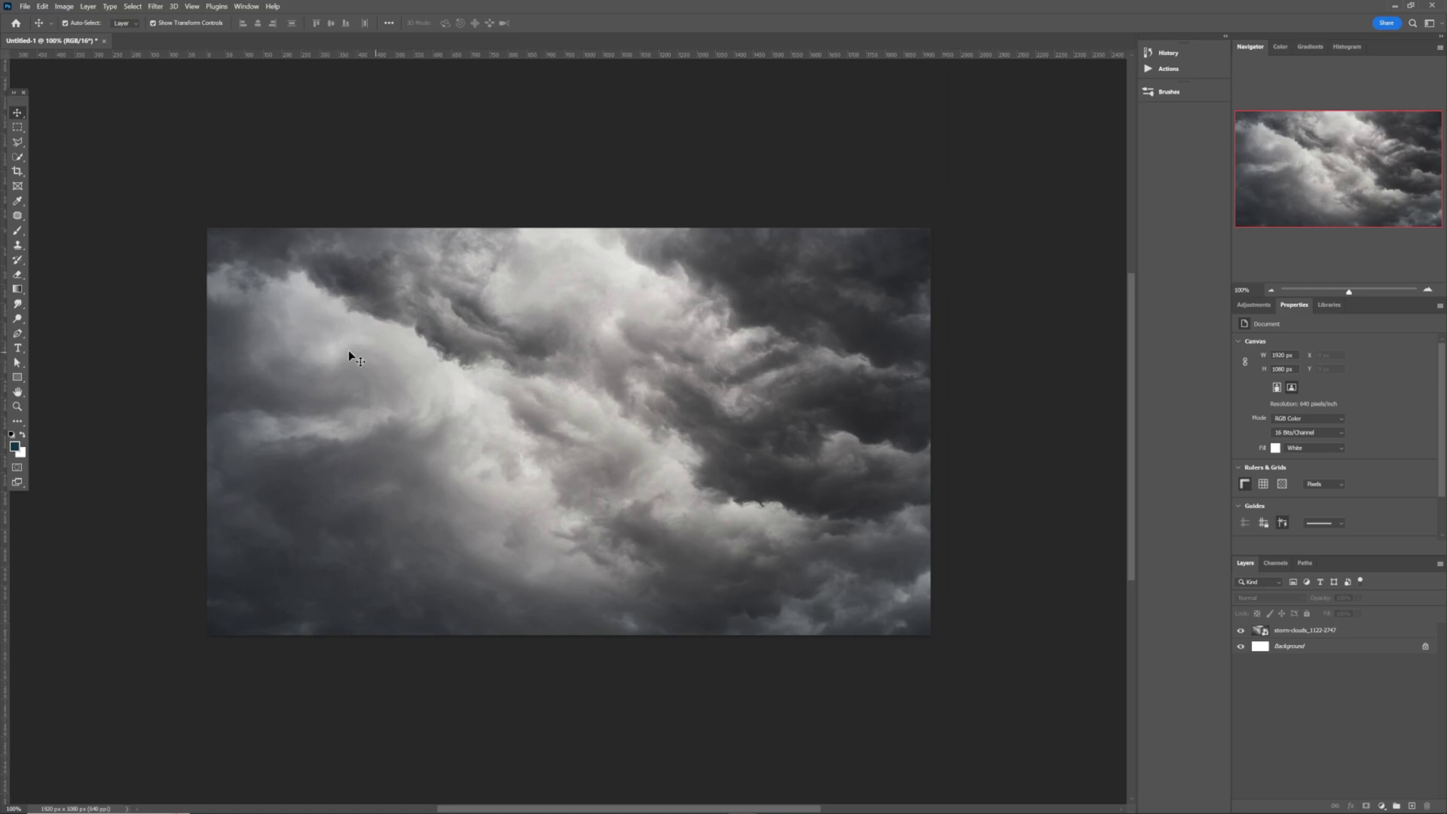
Rename the storm-clouds layer as csky.
double_click(1289, 633)
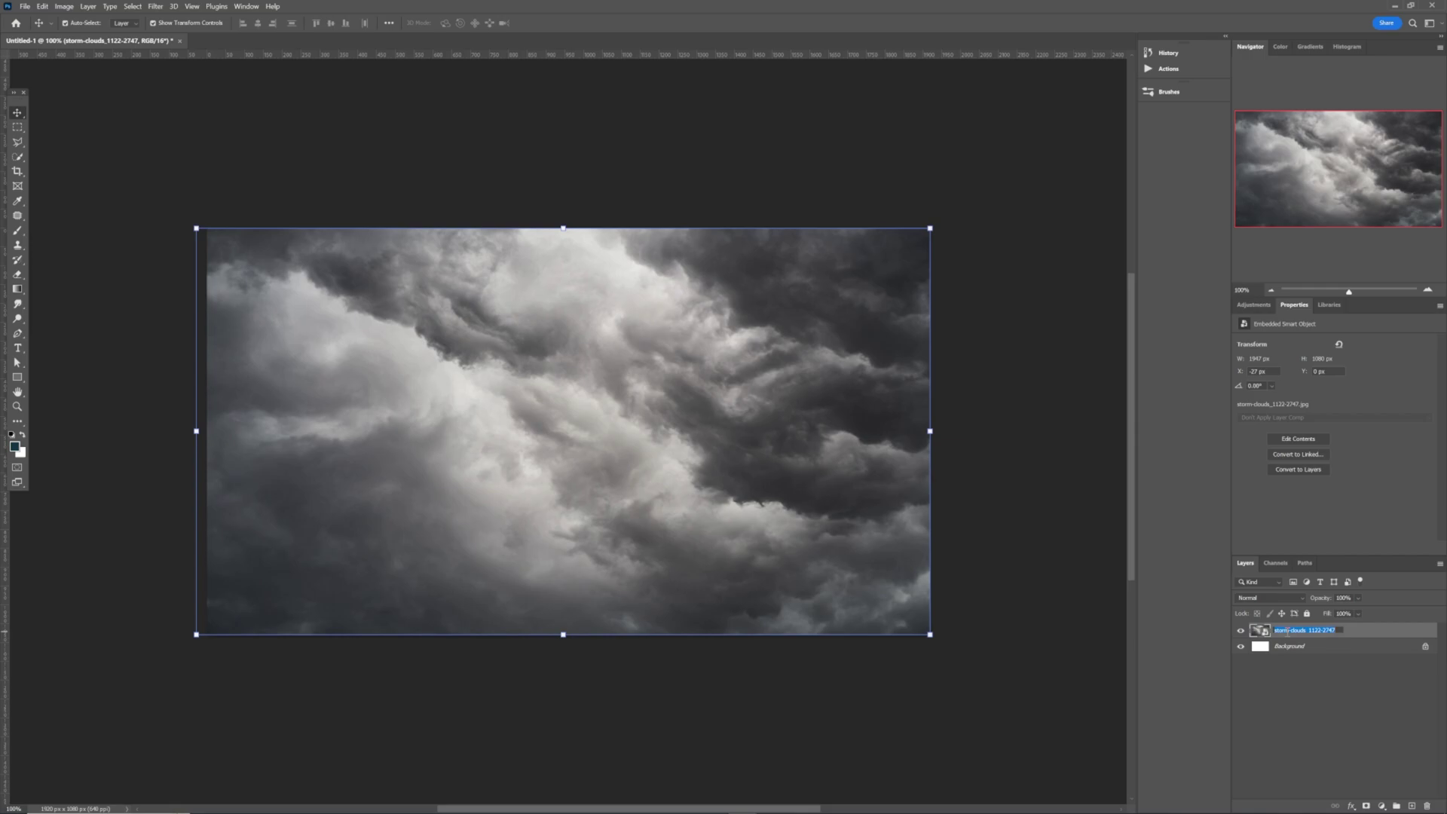
type("csky")
key("Return")
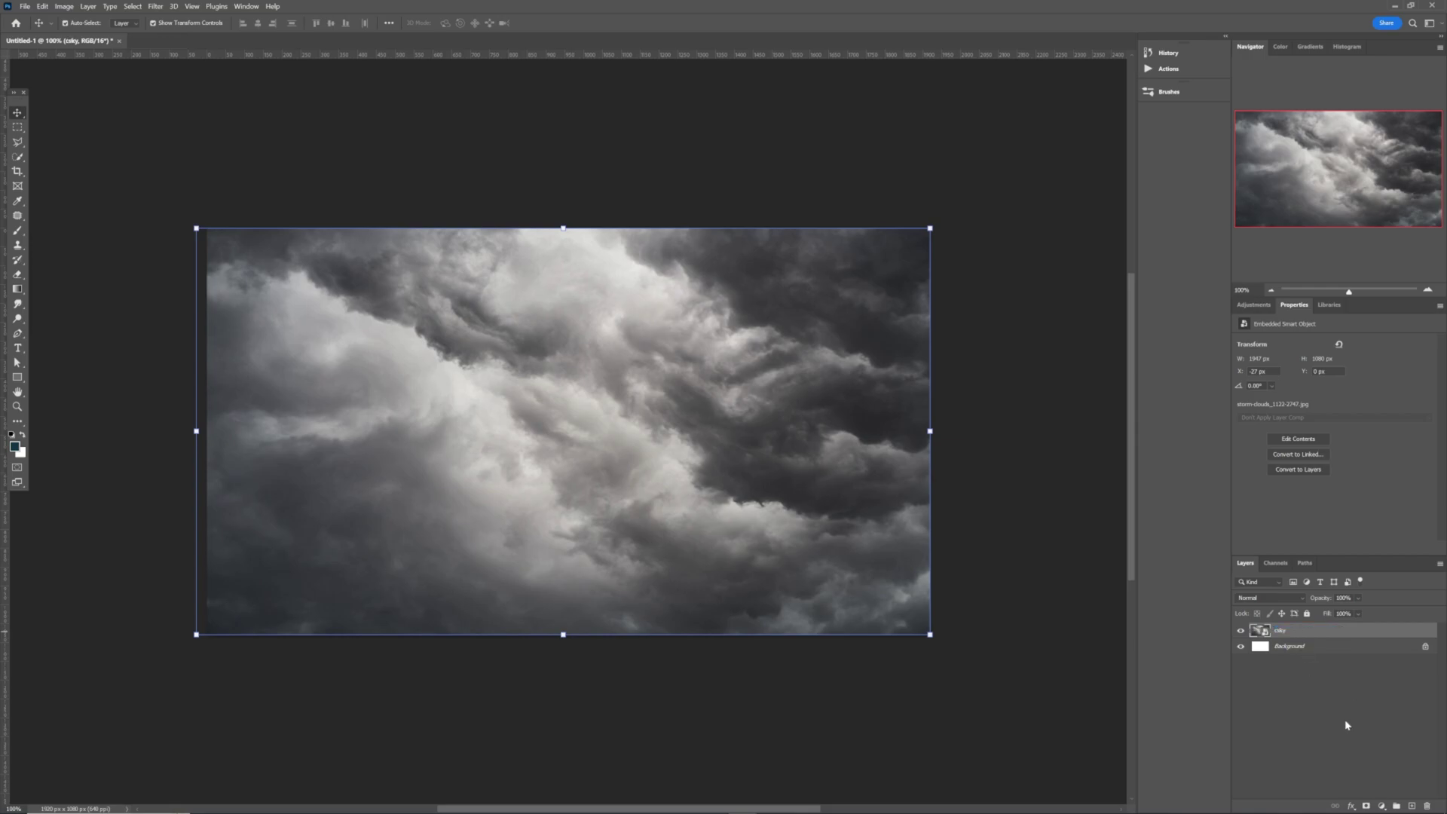
On a new layer, brush a dark grey sampled from the clouds over the sky, leaving only the upper-centre patch bright.
left_click(1412, 806)
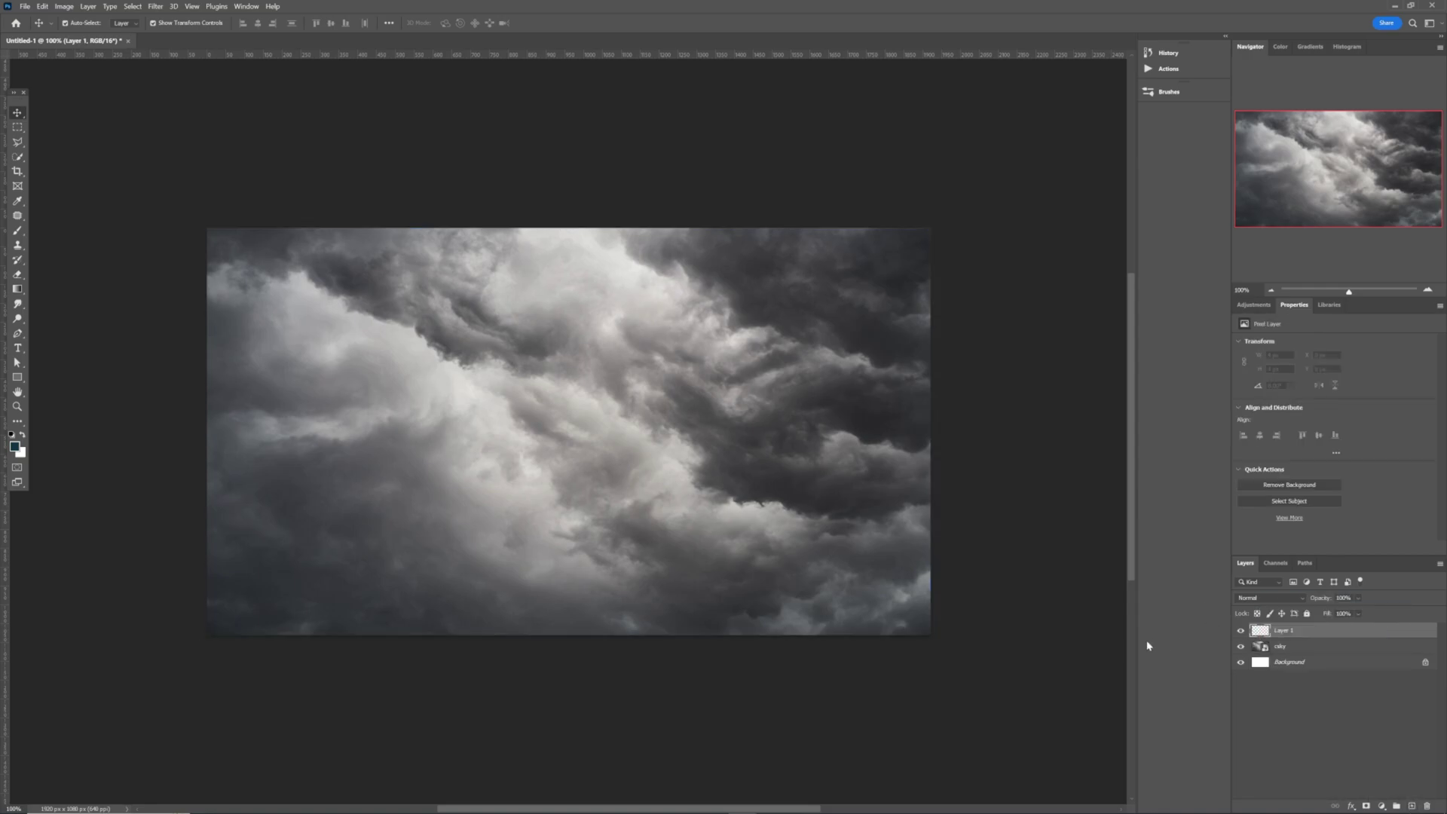
key("b")
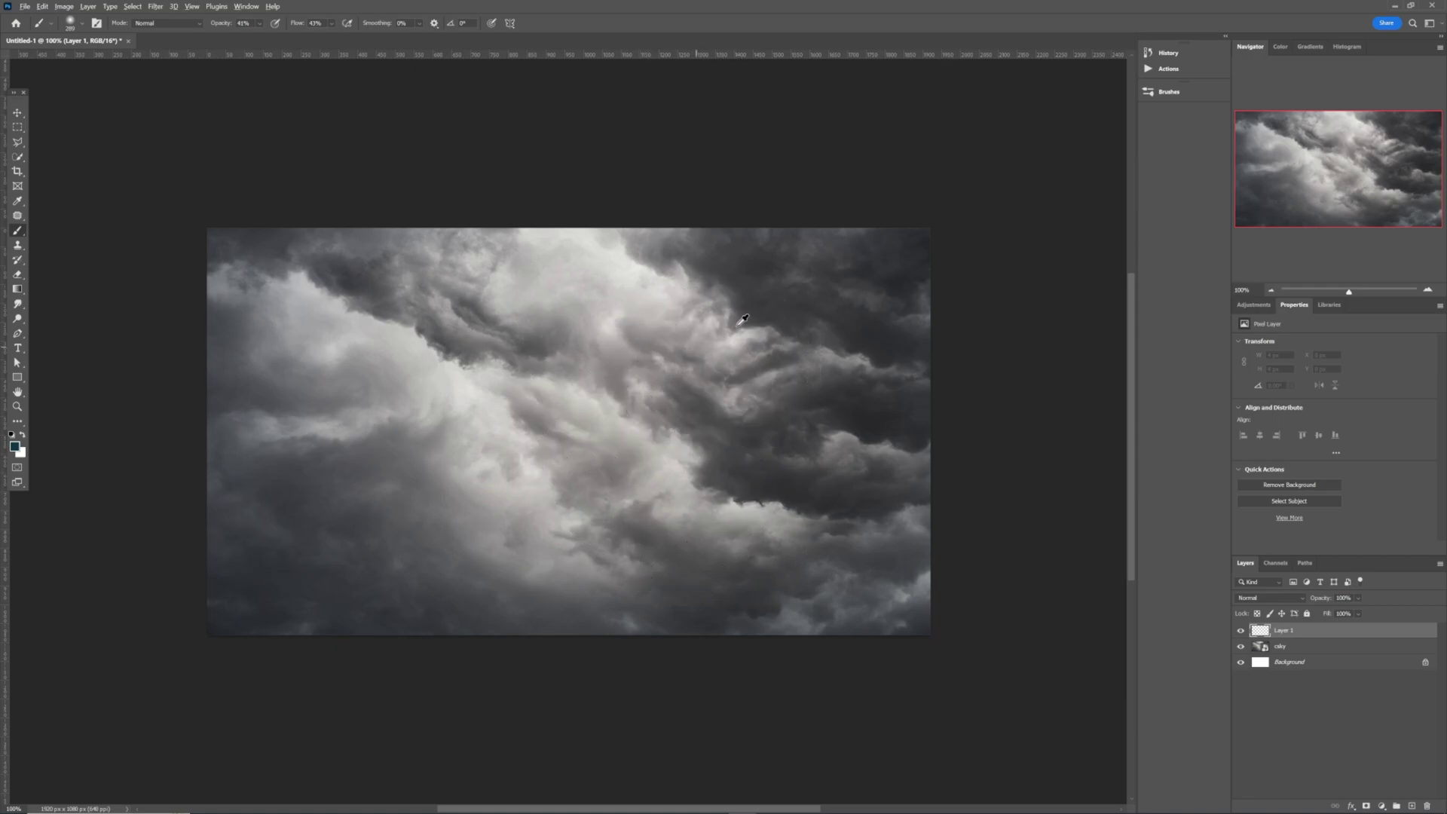
left_click(770, 305, "alt")
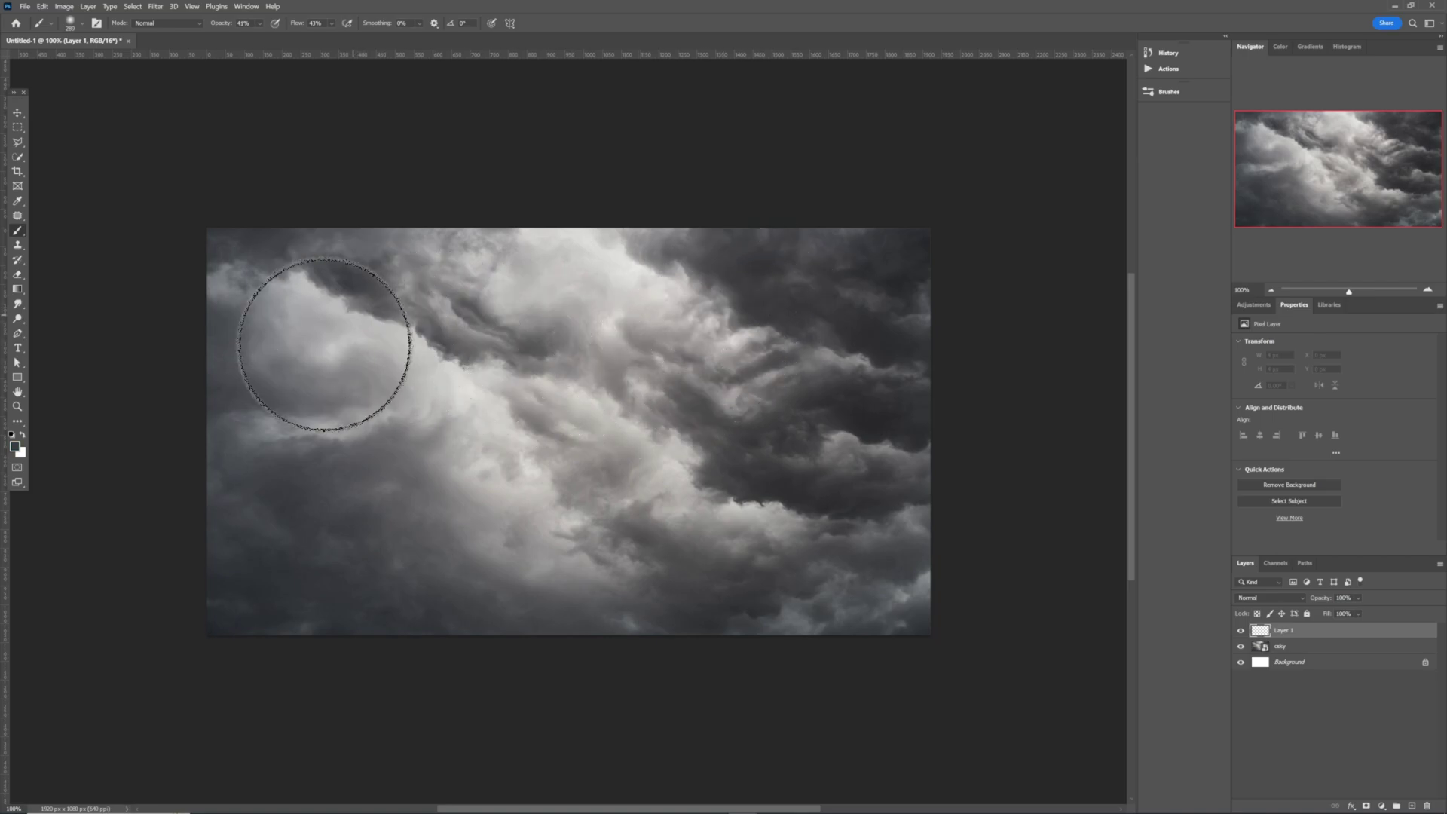
mouse_move(348, 391)
left_mouse_down()
mouse_move(242, 313)
mouse_move(362, 249)
mouse_move(323, 346)
left_mouse_up()
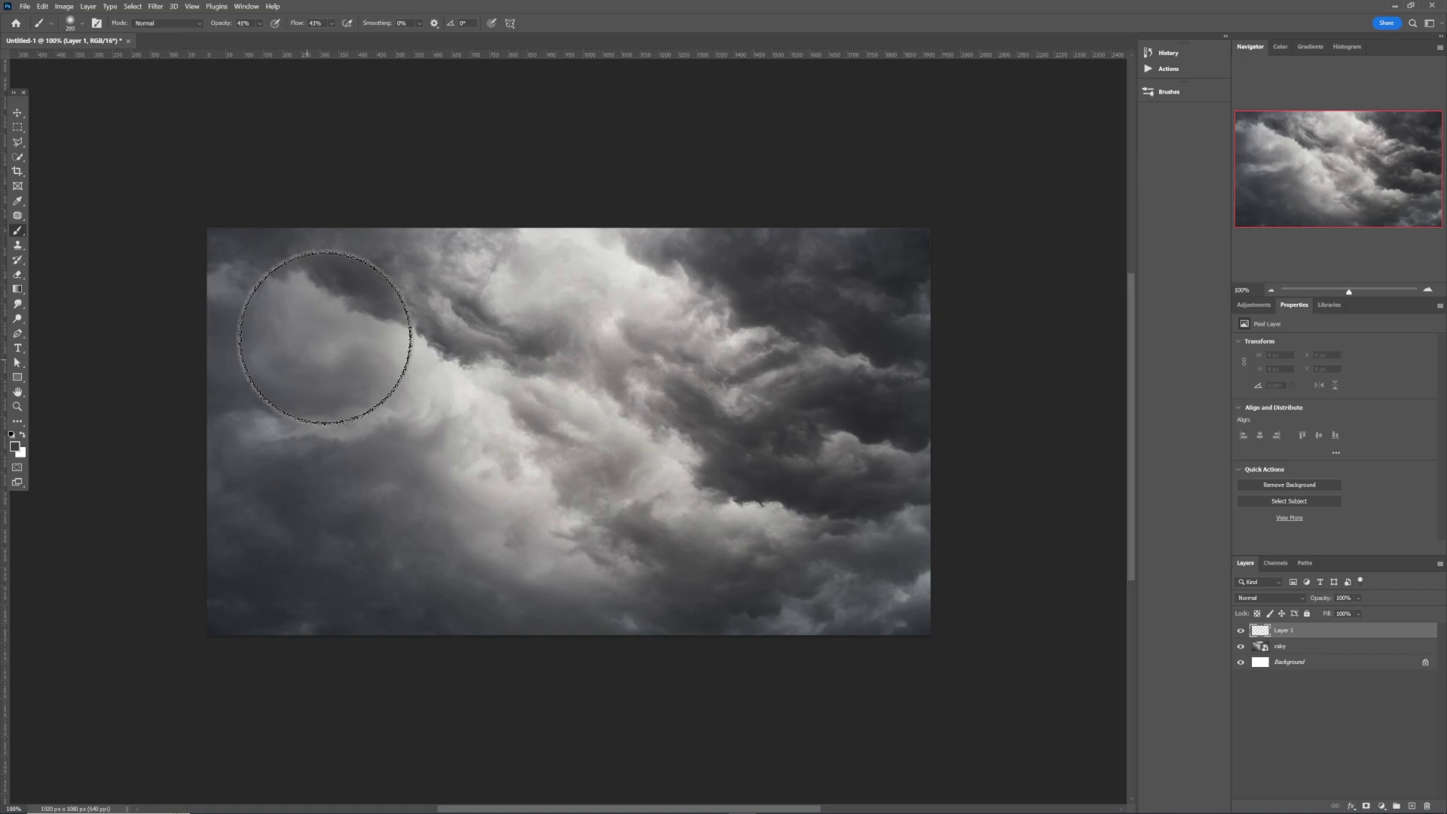
mouse_move(320, 554)
left_mouse_down()
mouse_move(350, 610)
mouse_move(731, 641)
mouse_move(853, 605)
mouse_move(899, 533)
left_mouse_up()
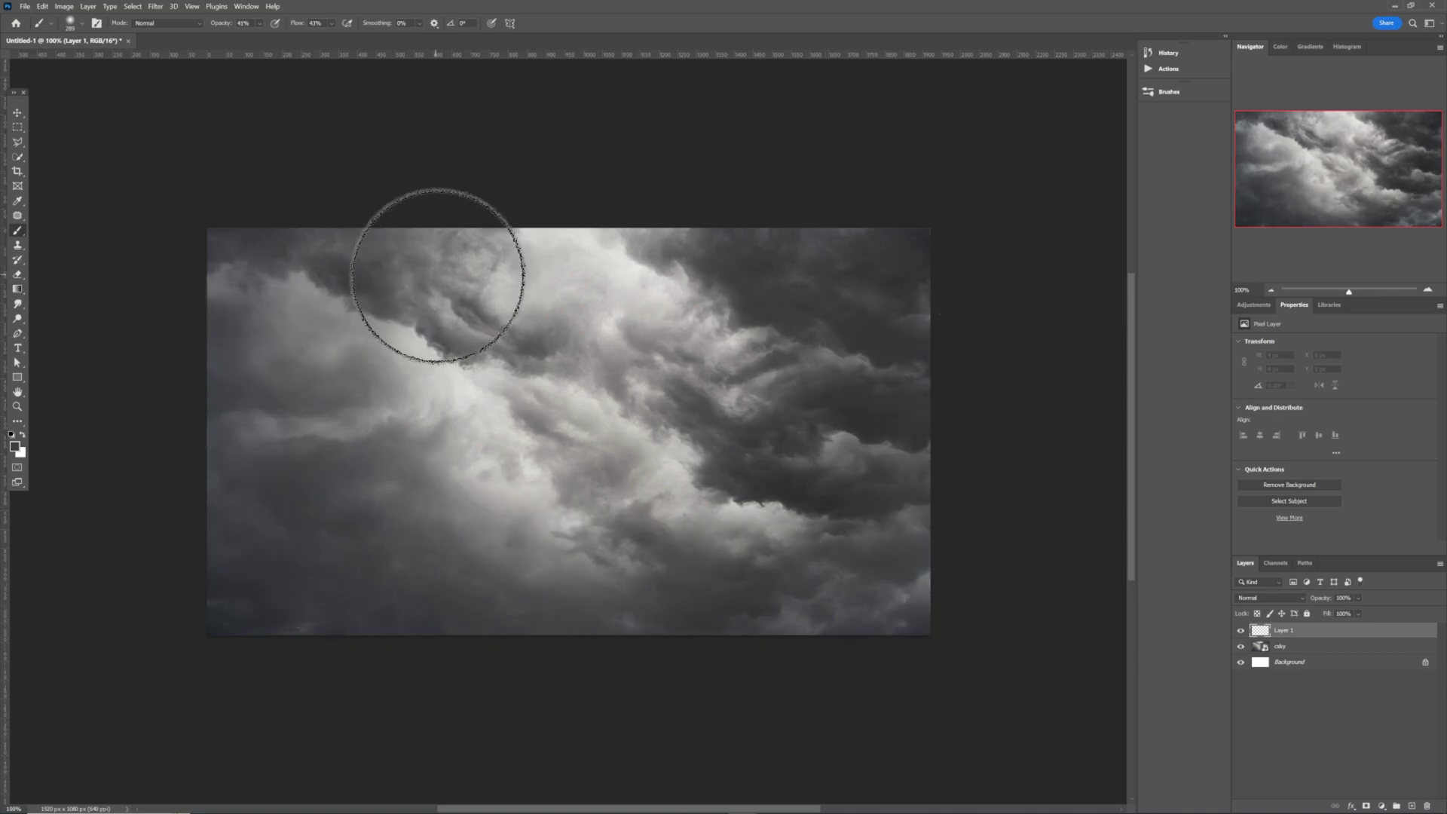
mouse_move(516, 481)
left_mouse_down()
mouse_move(349, 349)
mouse_move(349, 462)
mouse_move(468, 515)
left_mouse_up()
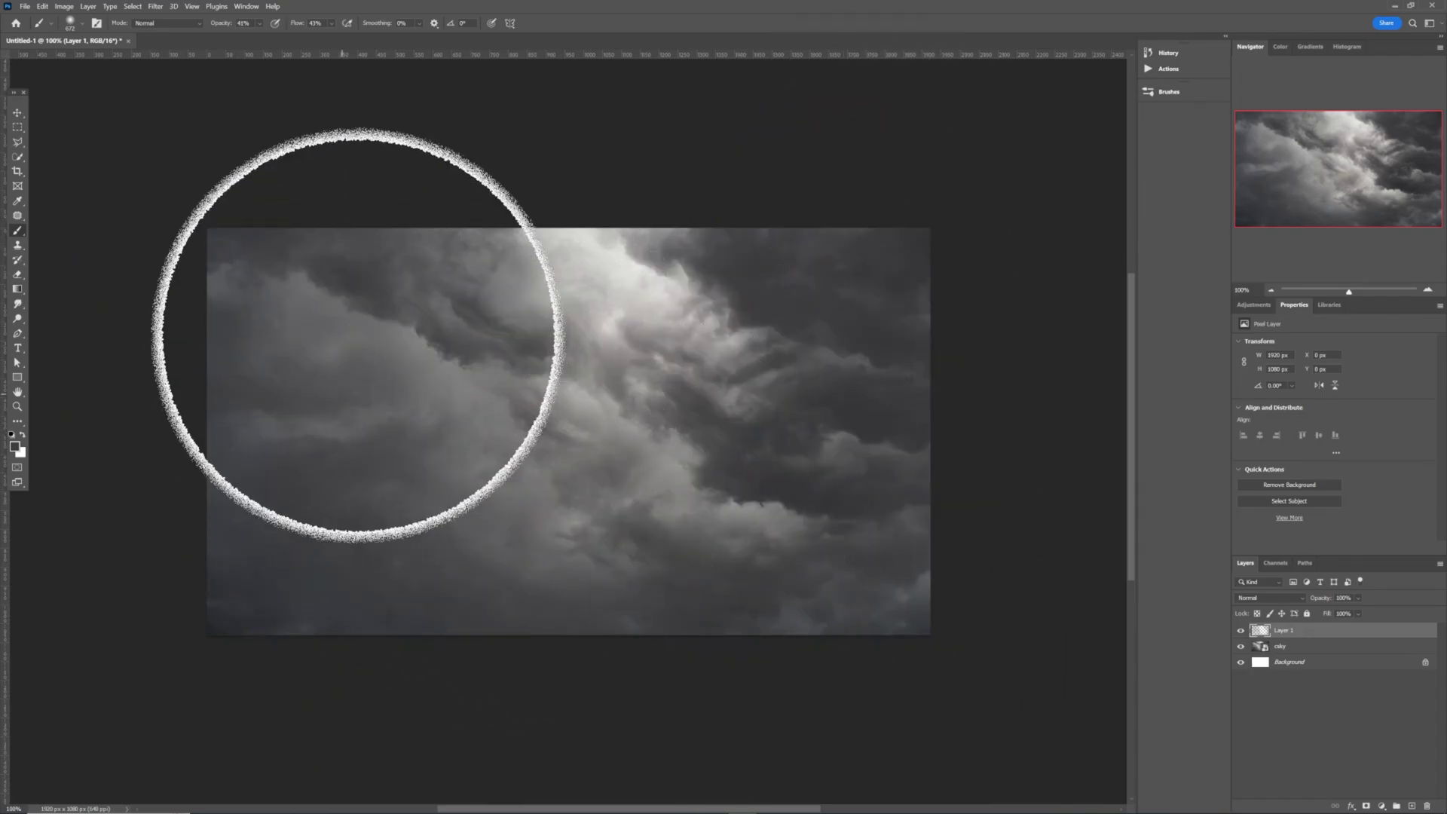
mouse_move(447, 238)
left_mouse_down()
mouse_move(417, 323)
mouse_move(633, 492)
mouse_move(846, 378)
mouse_move(792, 459)
mouse_move(298, 404)
mouse_move(306, 278)
mouse_move(713, 572)
mouse_move(869, 349)
mouse_move(791, 436)
mouse_move(783, 492)
mouse_move(827, 406)
mouse_move(452, 391)
mouse_move(397, 265)
mouse_move(329, 232)
mouse_move(410, 236)
mouse_move(646, 517)
mouse_move(853, 337)
mouse_move(646, 286)
mouse_move(637, 400)
mouse_move(655, 365)
mouse_move(643, 388)
mouse_move(670, 399)
left_mouse_up()
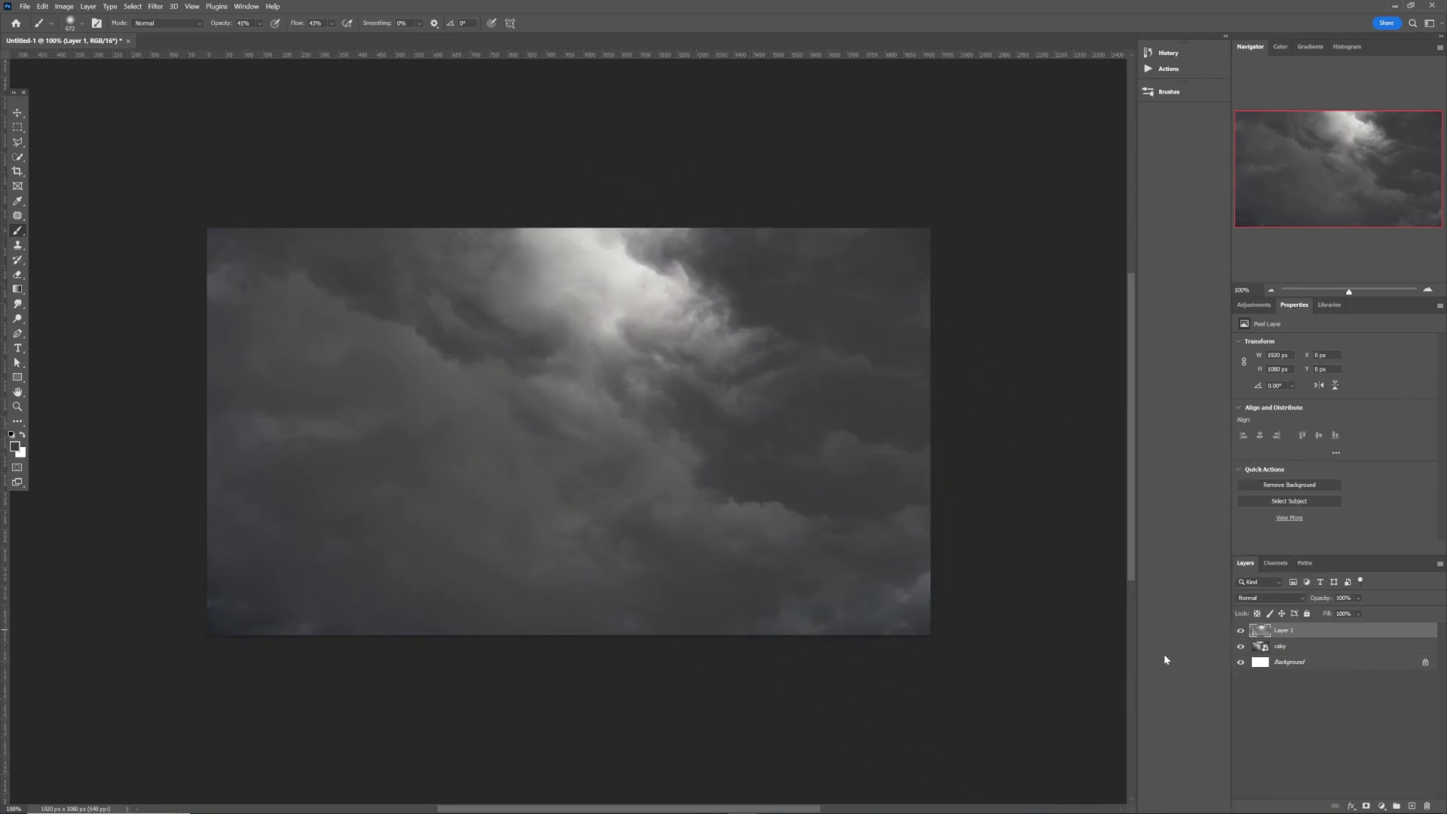
On another new layer, paint a soft round white moon in the bright cloud patch with a smaller brush at 100% opacity.
left_click(1411, 806)
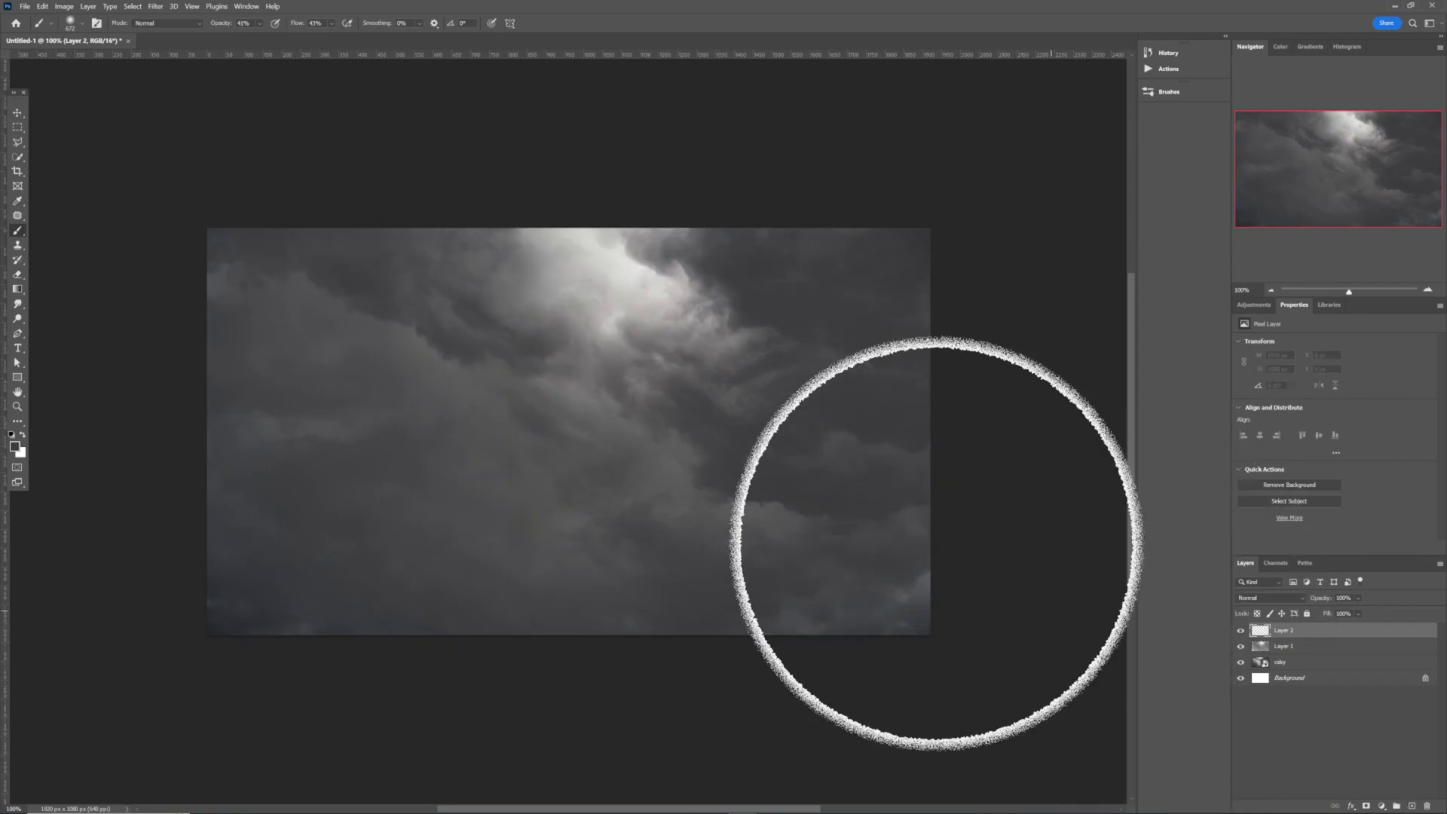
left_click_drag(653, 400, 555, 332)
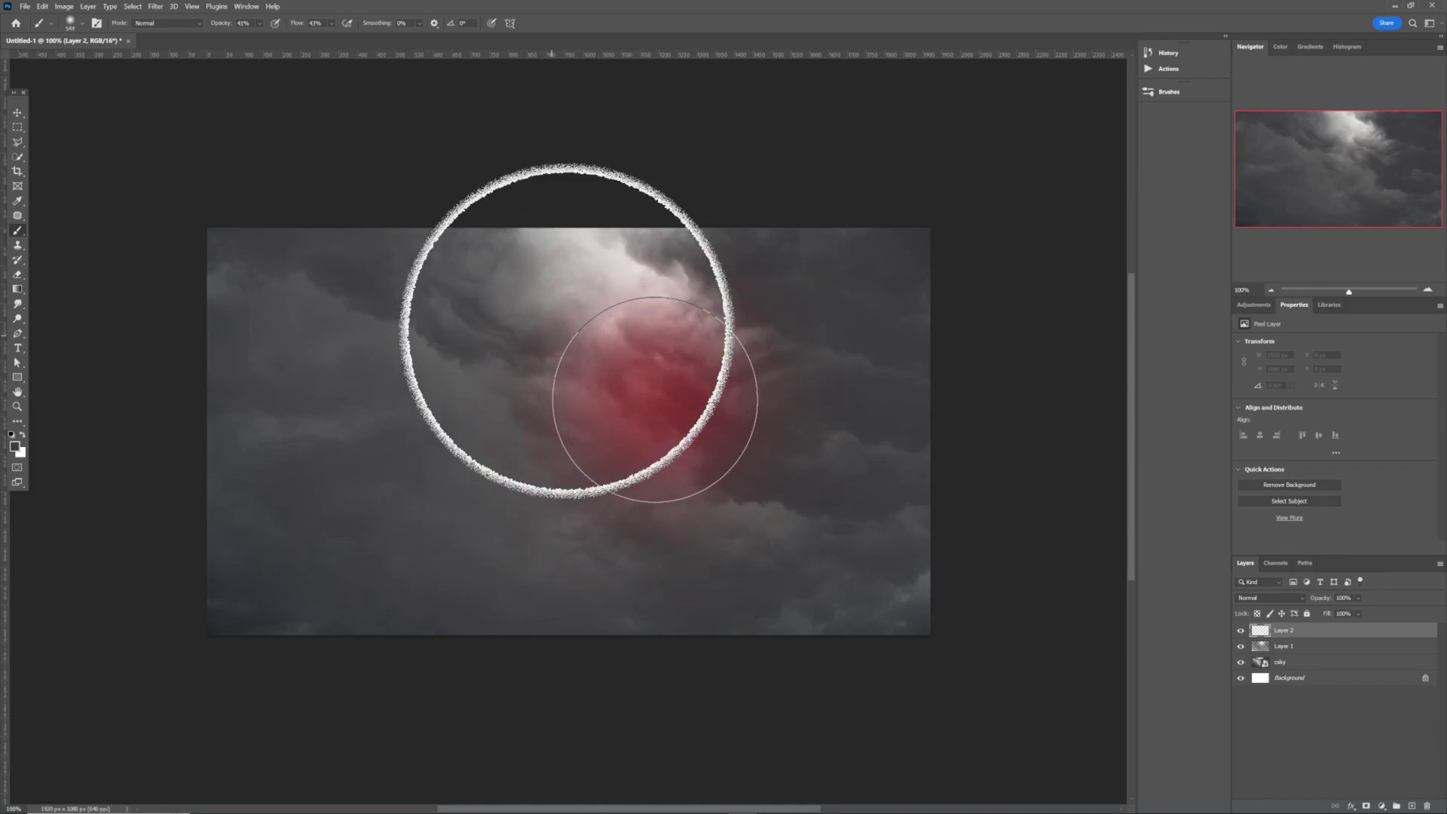
left_click_drag(679, 319, 576, 336)
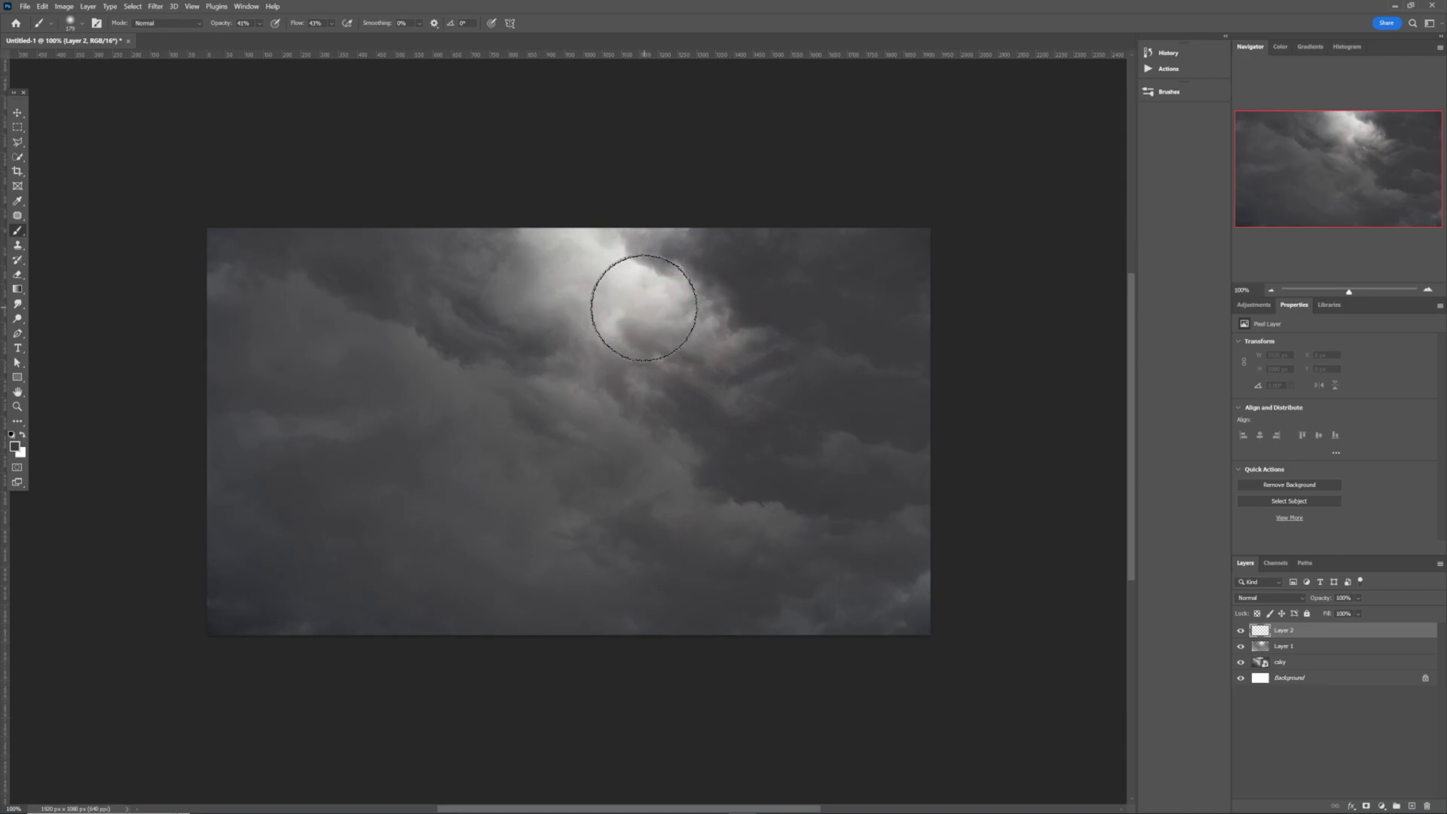
left_click(638, 301)
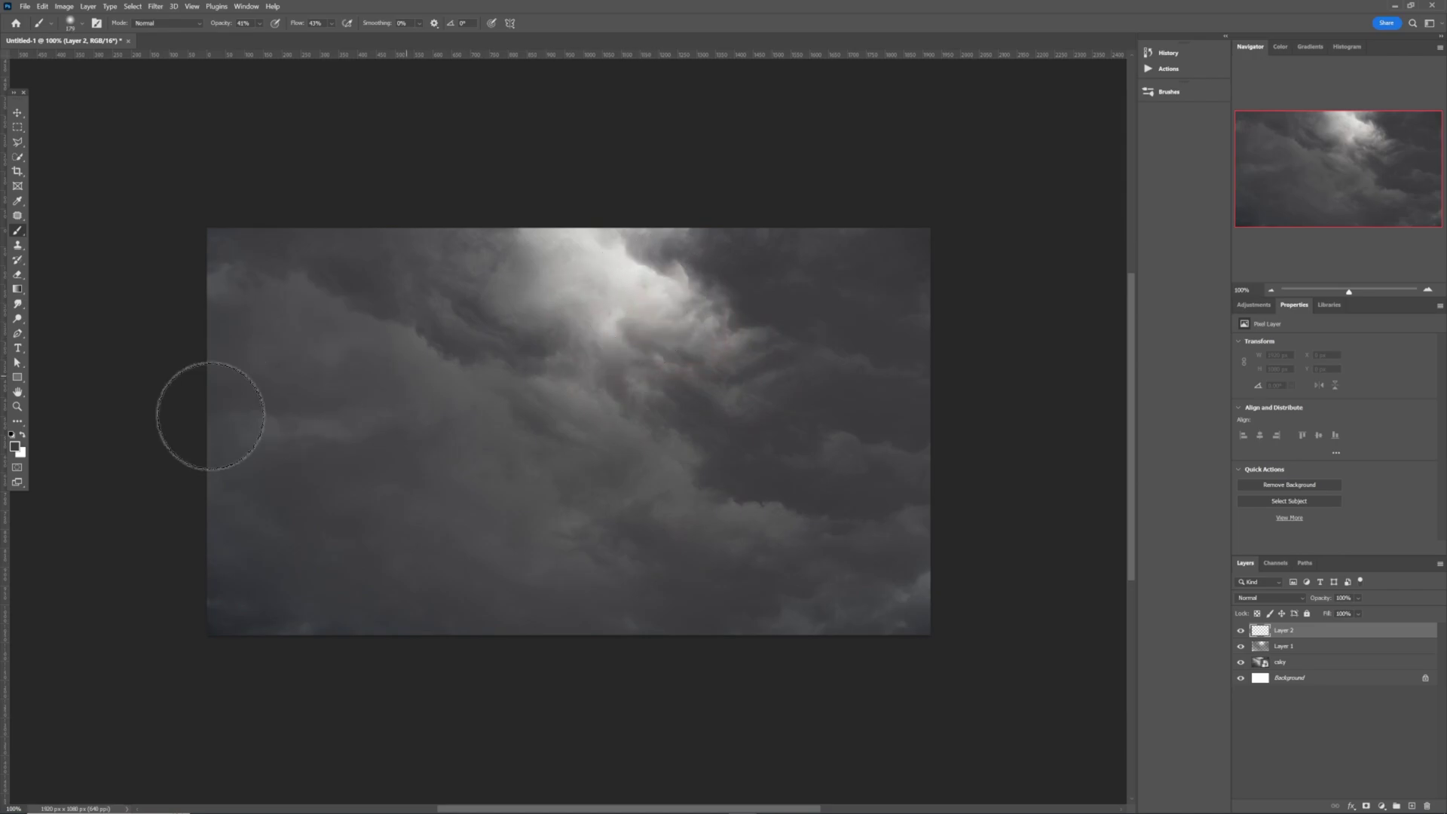
left_click(22, 435)
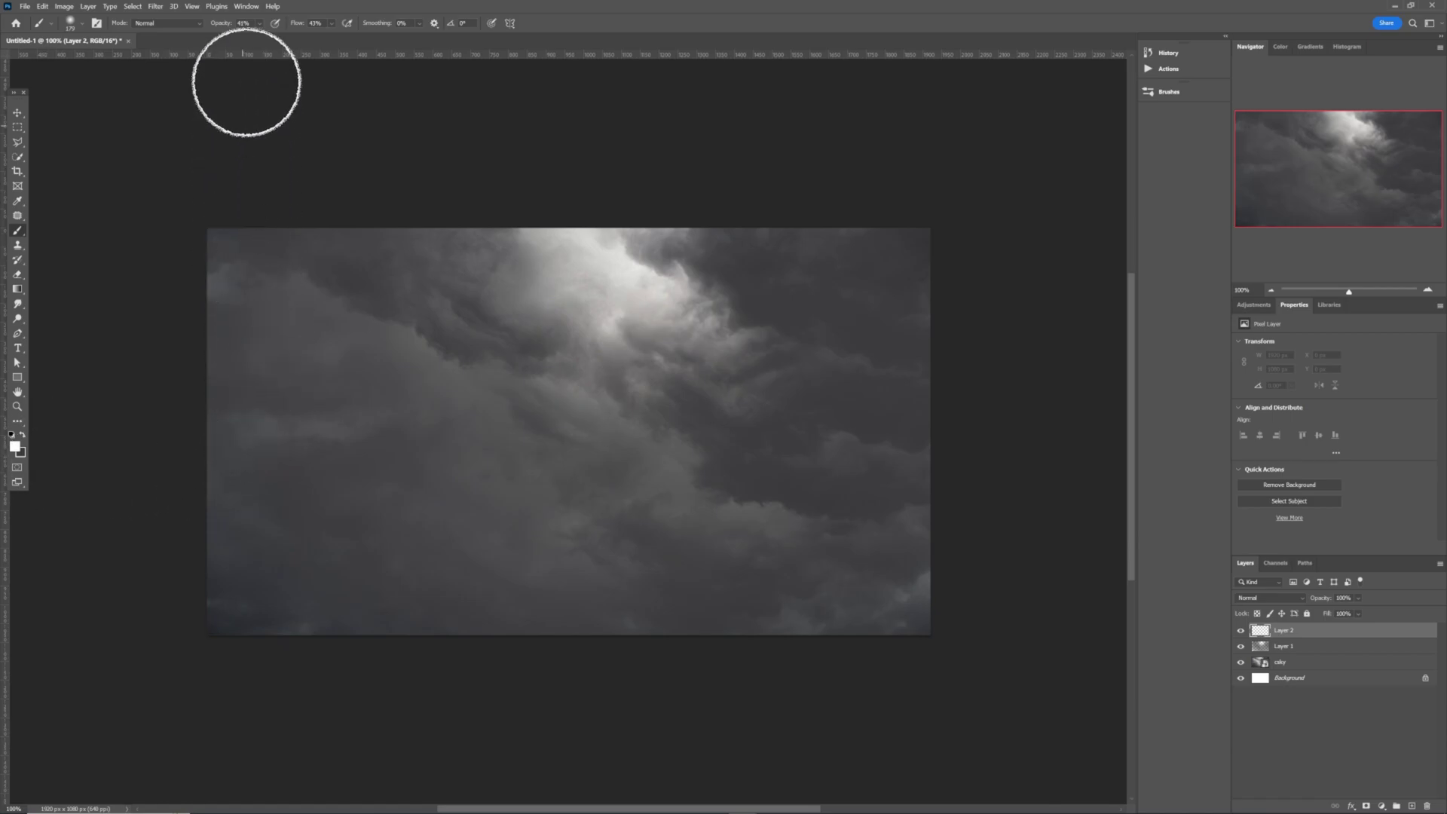
left_click(260, 24)
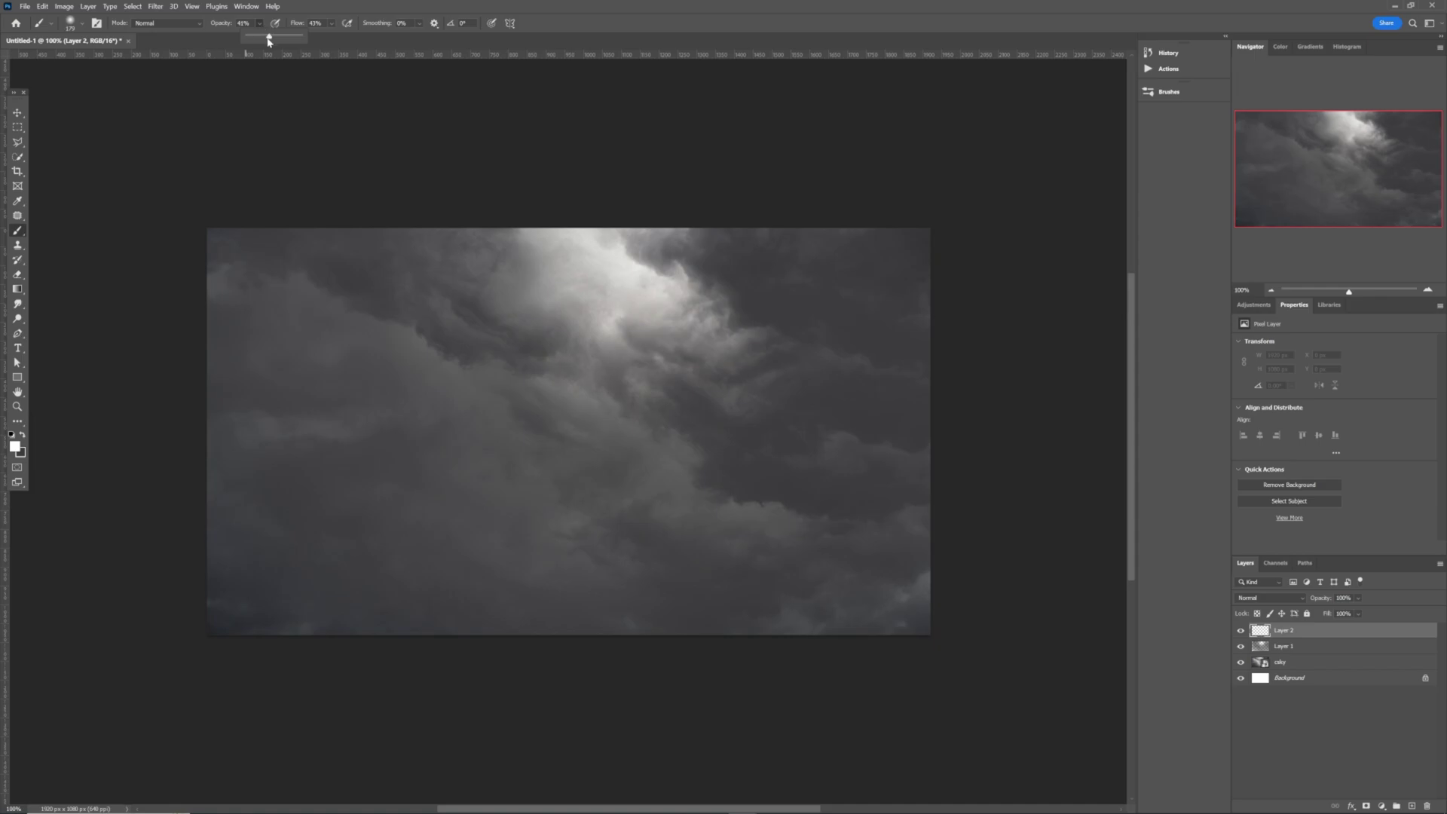
left_click_drag(270, 43, 320, 43)
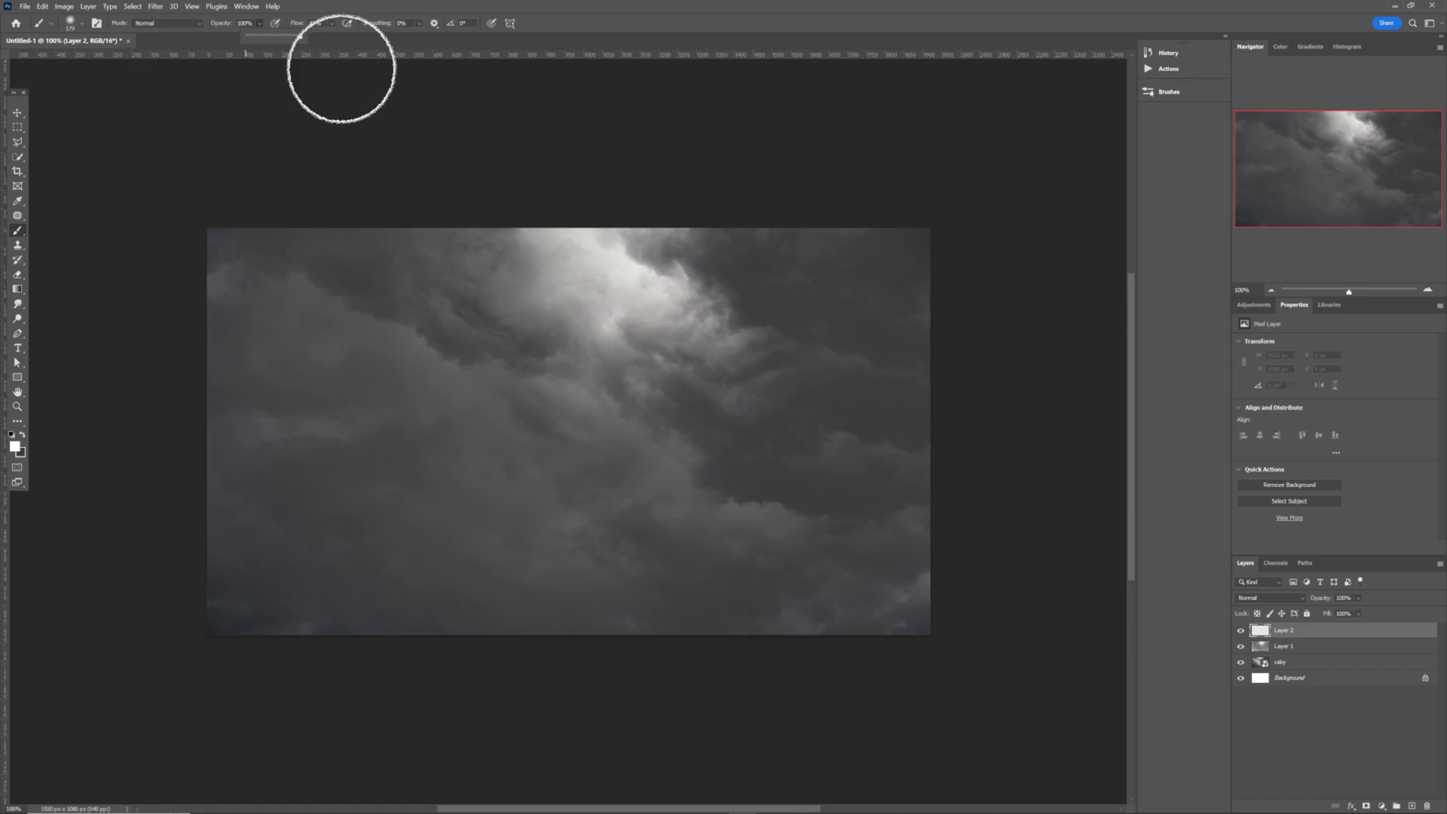
left_click(647, 300)
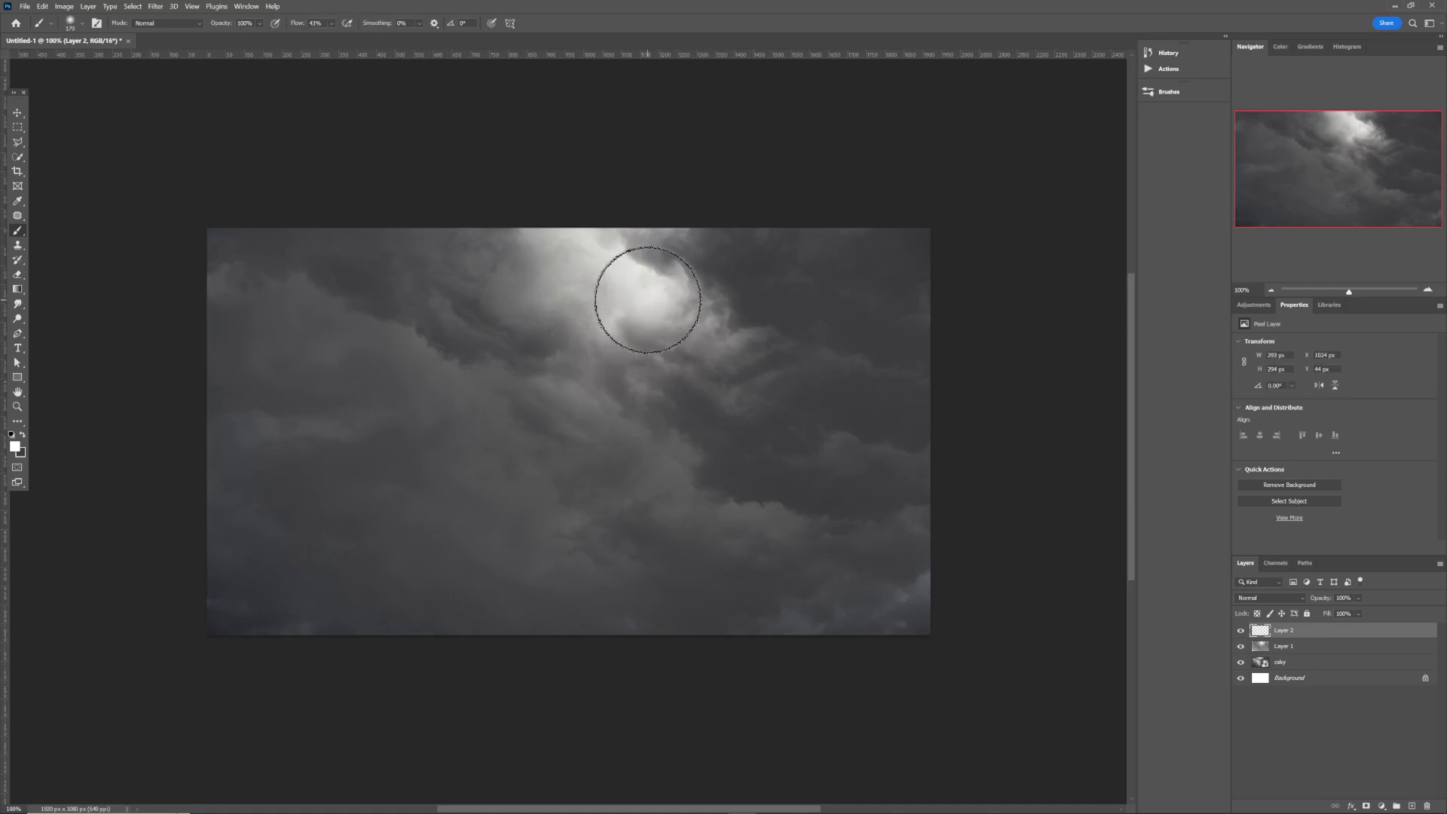
left_click(647, 300)
left_click(648, 300)
left_click(648, 300)
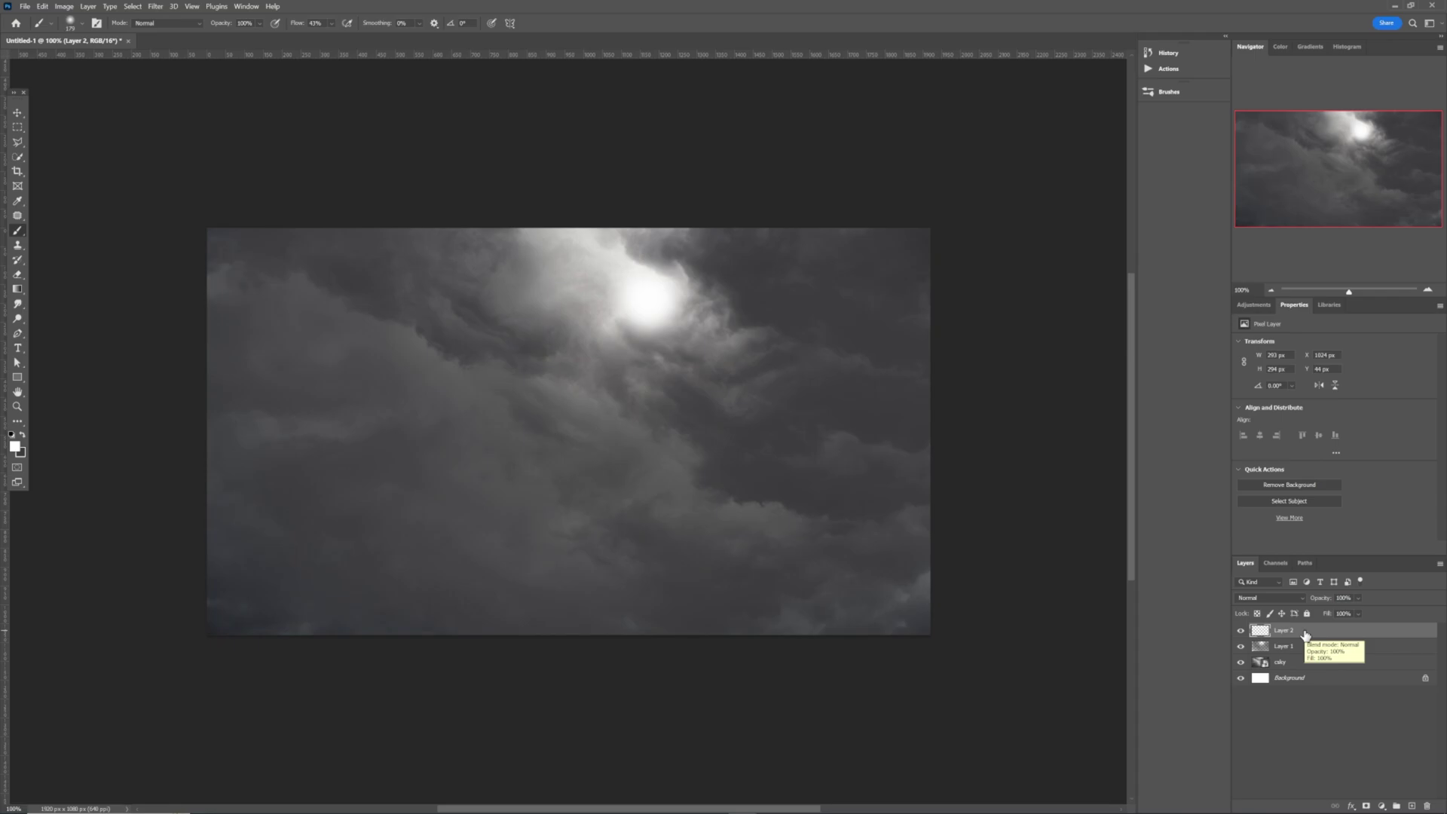
Group the moon, dark paint and cloud layers and name the group sky.
left_click(1304, 663, "shift")
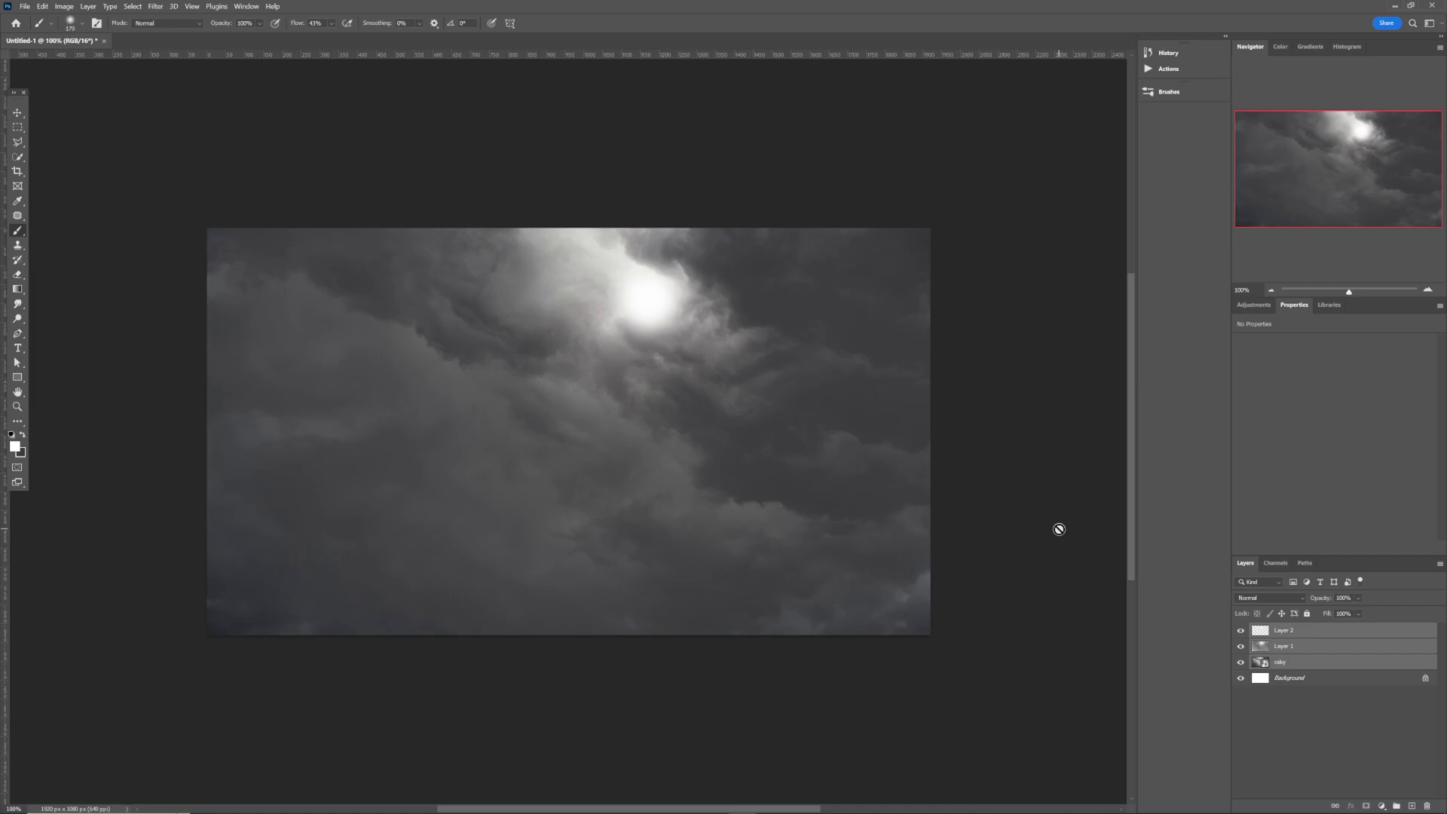
key("ctrl+g")
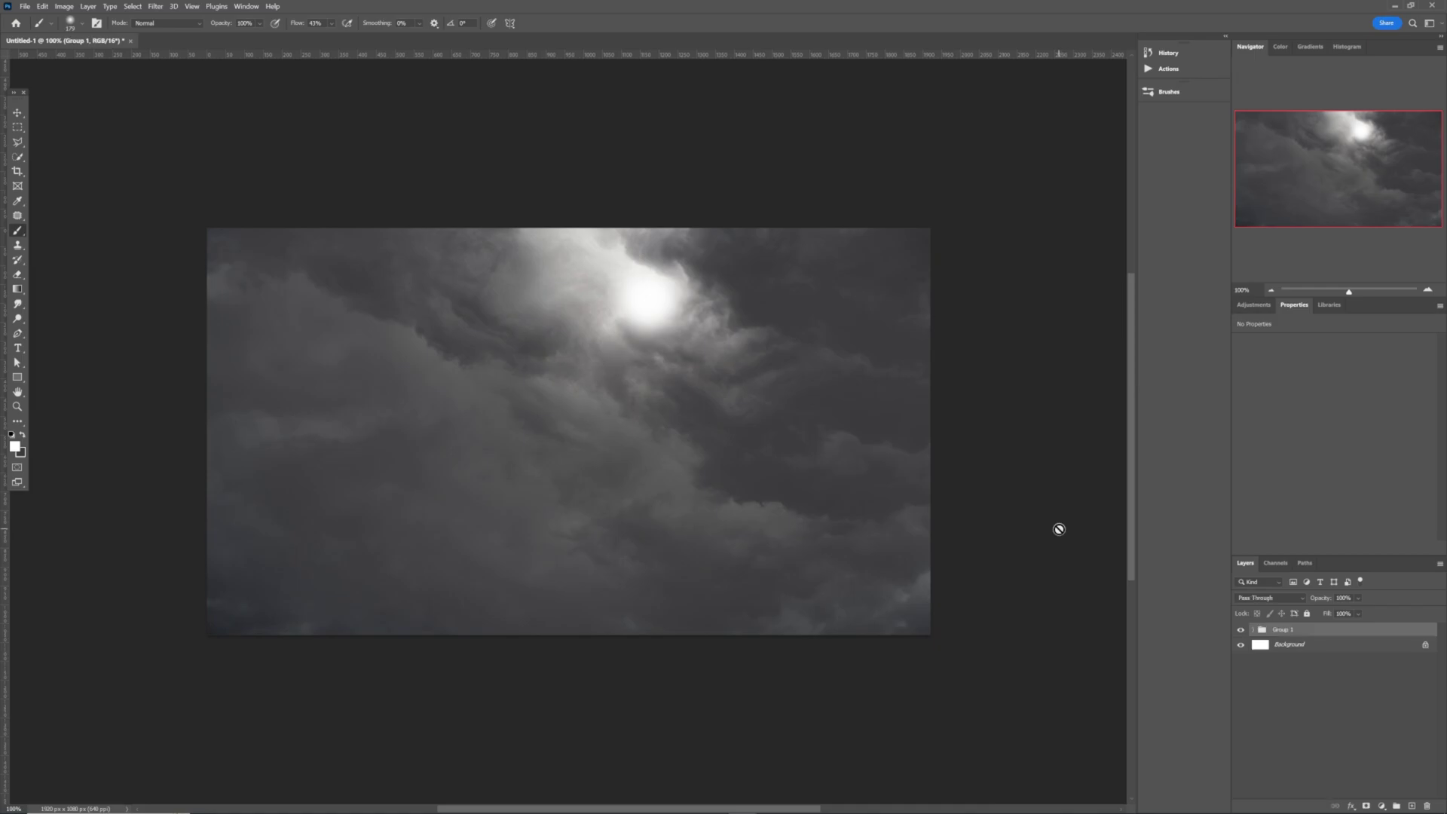
double_click(1283, 629)
type("sky")
key("Return")
Add a Color Balance adjustment above the sky group and shift its midtones toward cyan and blue.
left_click(1255, 308)
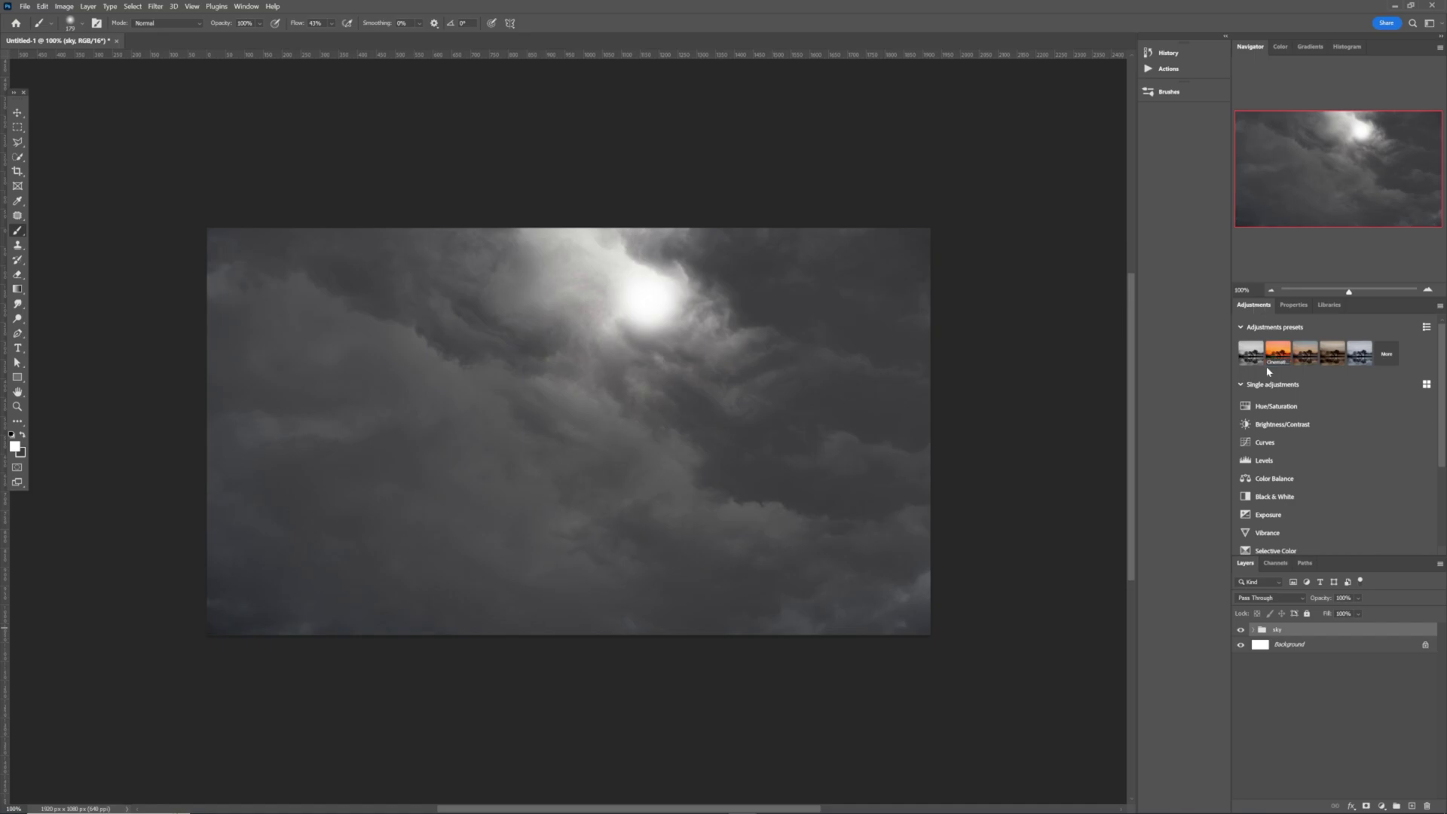
left_click(1281, 481)
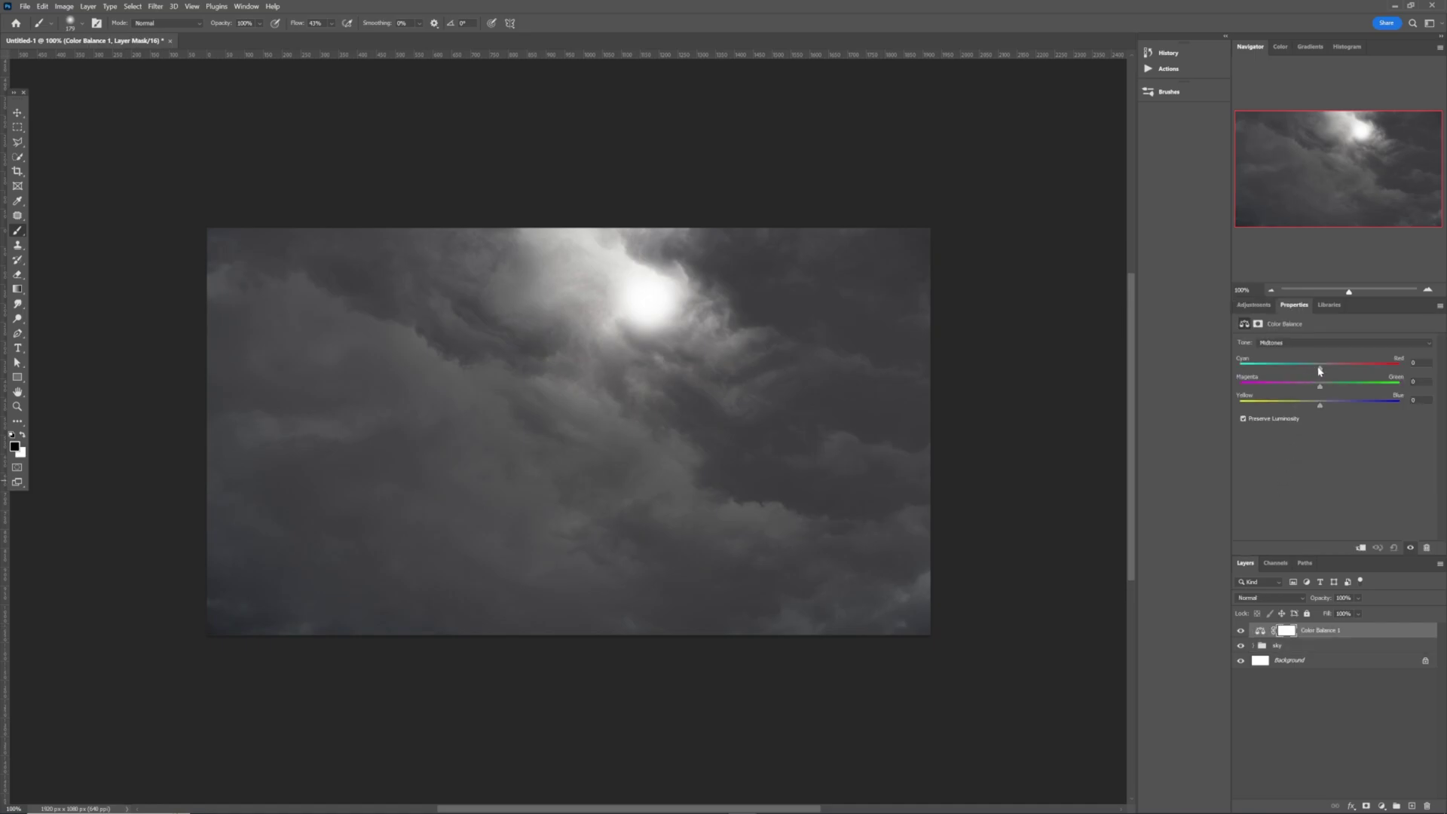
left_click_drag(1316, 370, 1308, 371)
left_click_drag(1320, 409, 1332, 408)
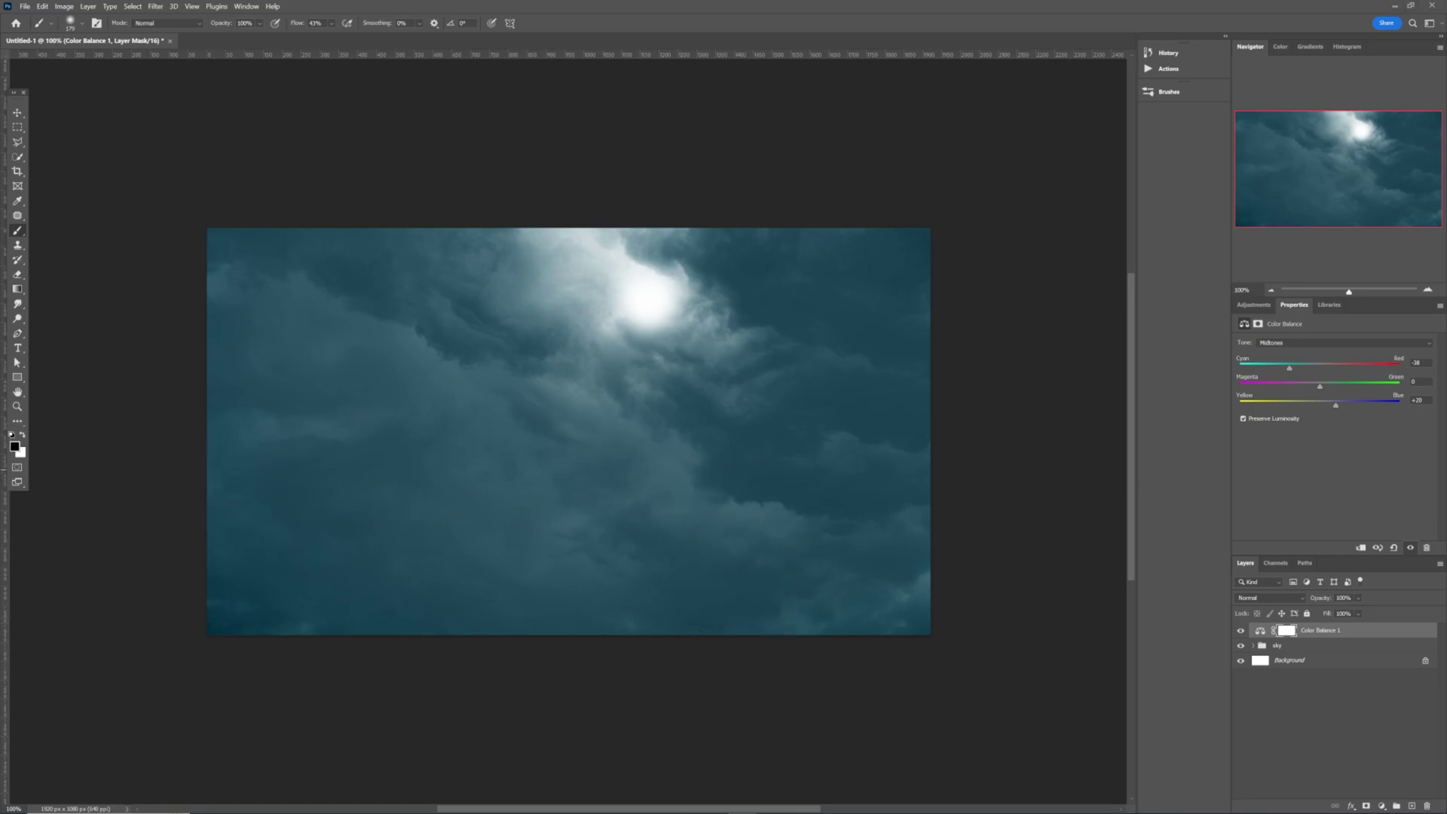
Place the mountain-landscape image above the Color Balance layer, filling the whole canvas.
left_click_drag(211, 350, 428, 446)
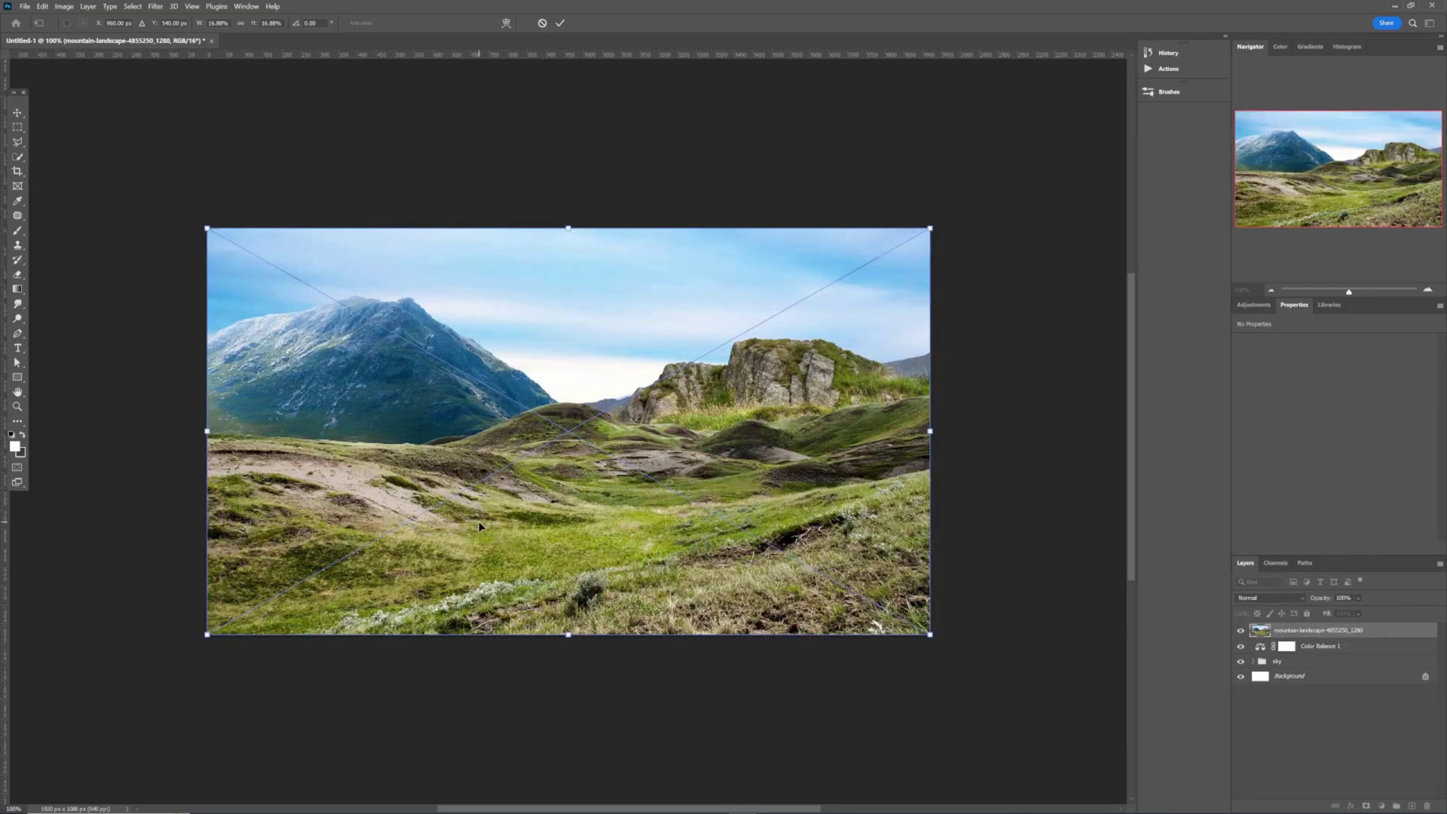
left_click(561, 22)
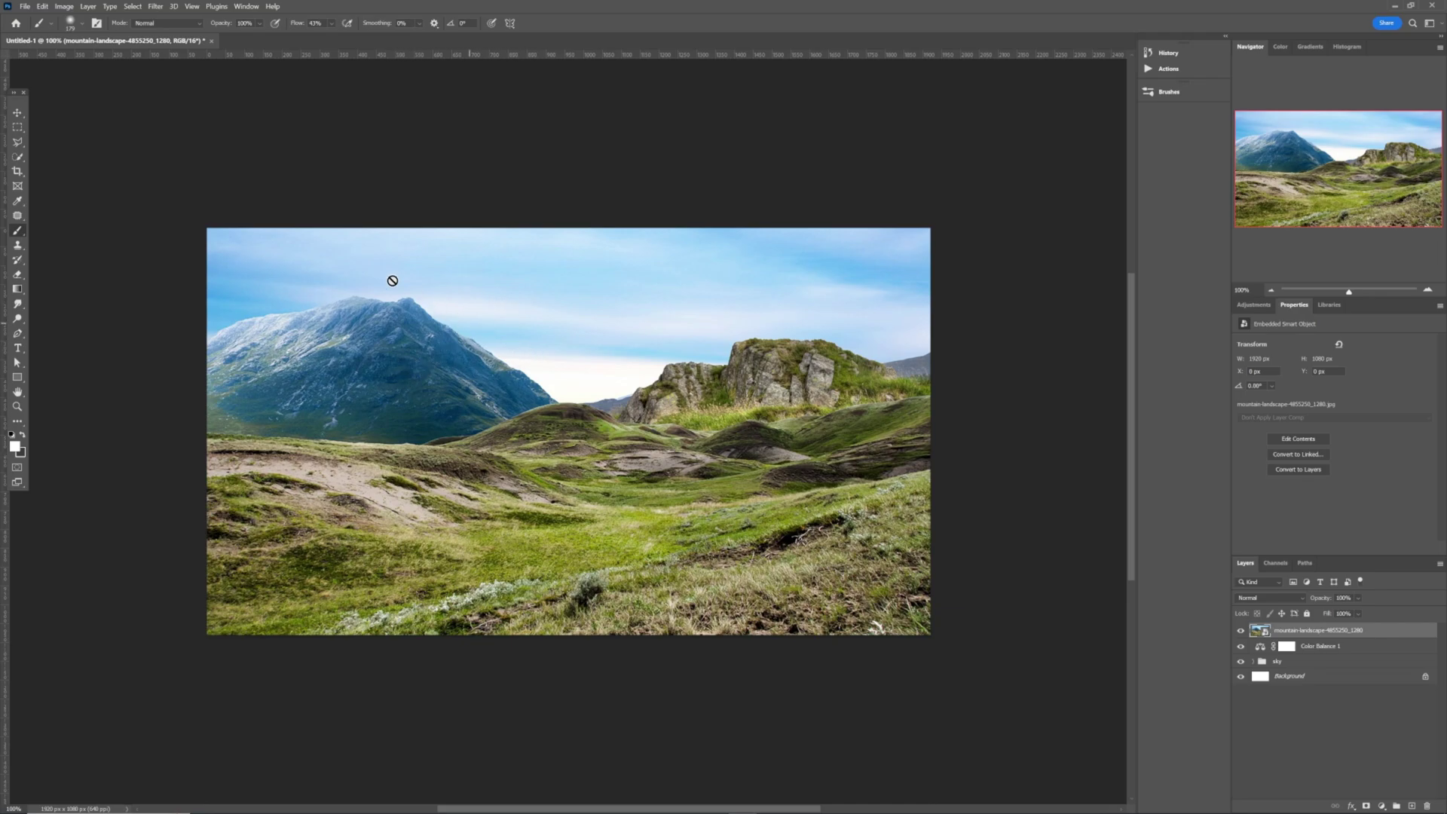
Select the grassy land and rocks with the Quick Selection tool, excluding the blue mountain and sky, and turn the selection into a layer mask.
left_click(19, 159)
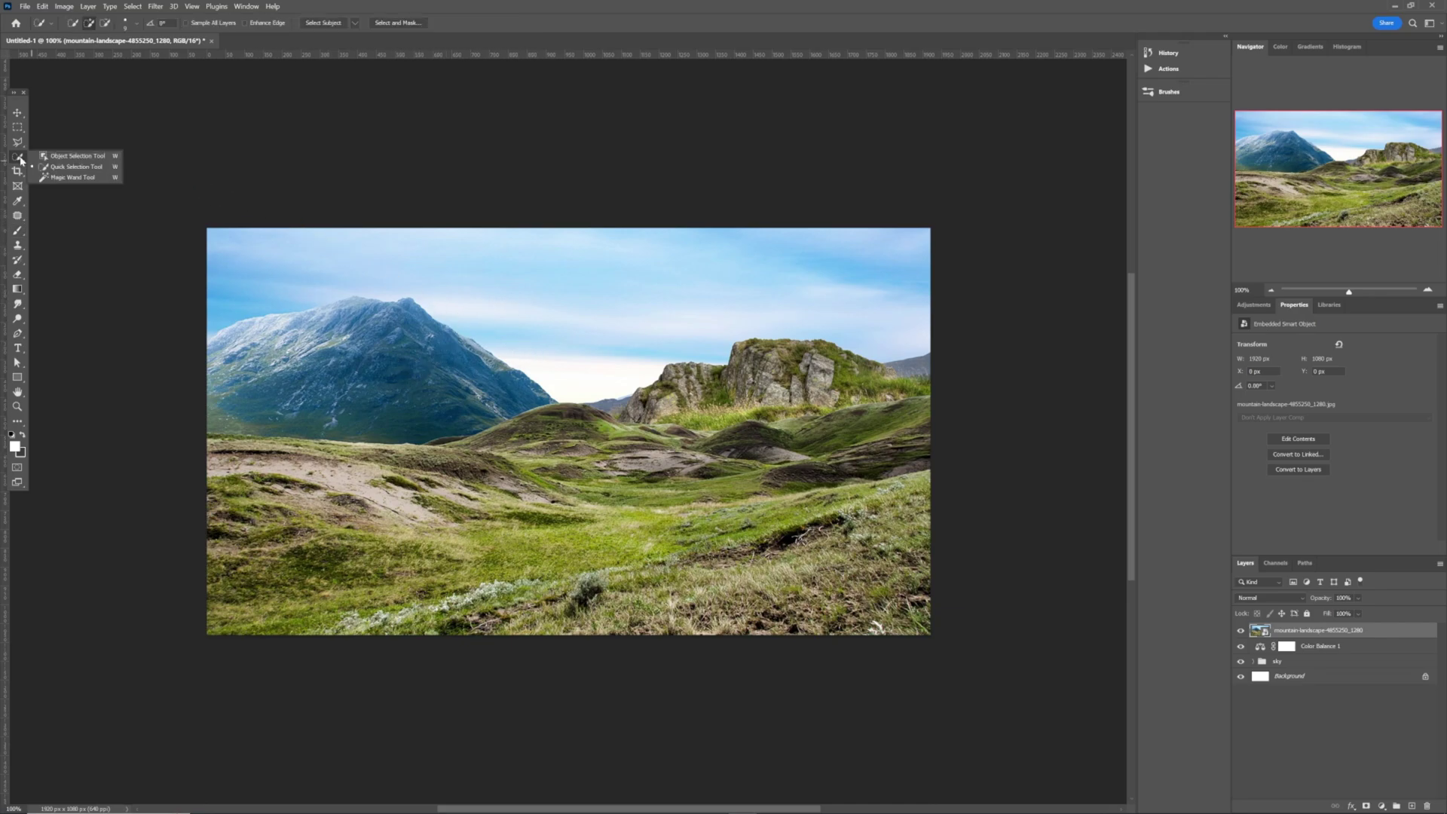
left_click(61, 169)
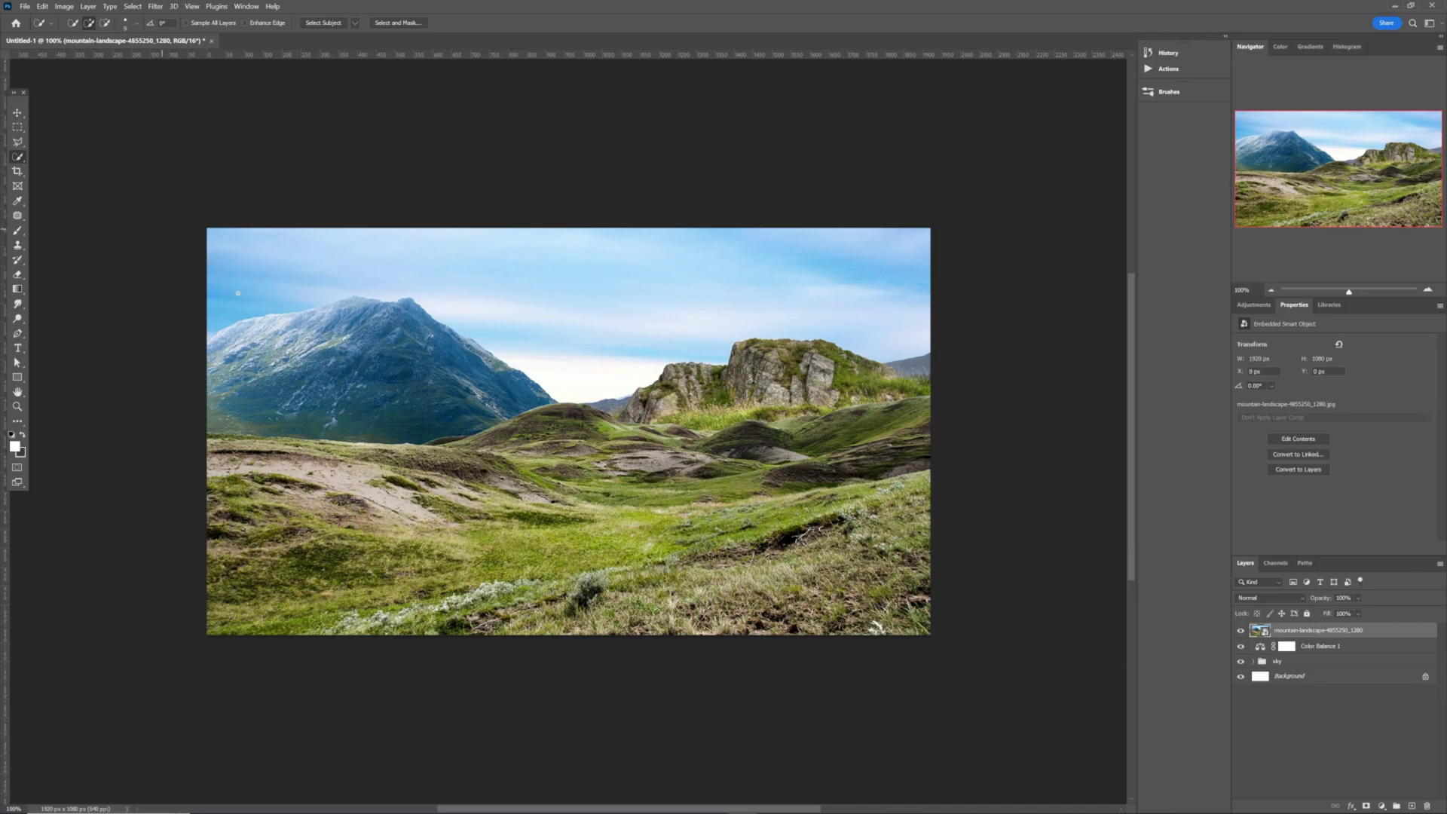
right_click(236, 478, "alt")
mouse_move(238, 479)
left_mouse_down()
mouse_move(561, 469)
mouse_move(682, 422)
mouse_move(844, 400)
mouse_move(877, 463)
mouse_move(836, 581)
mouse_move(735, 588)
mouse_move(467, 565)
mouse_move(226, 512)
left_mouse_up()
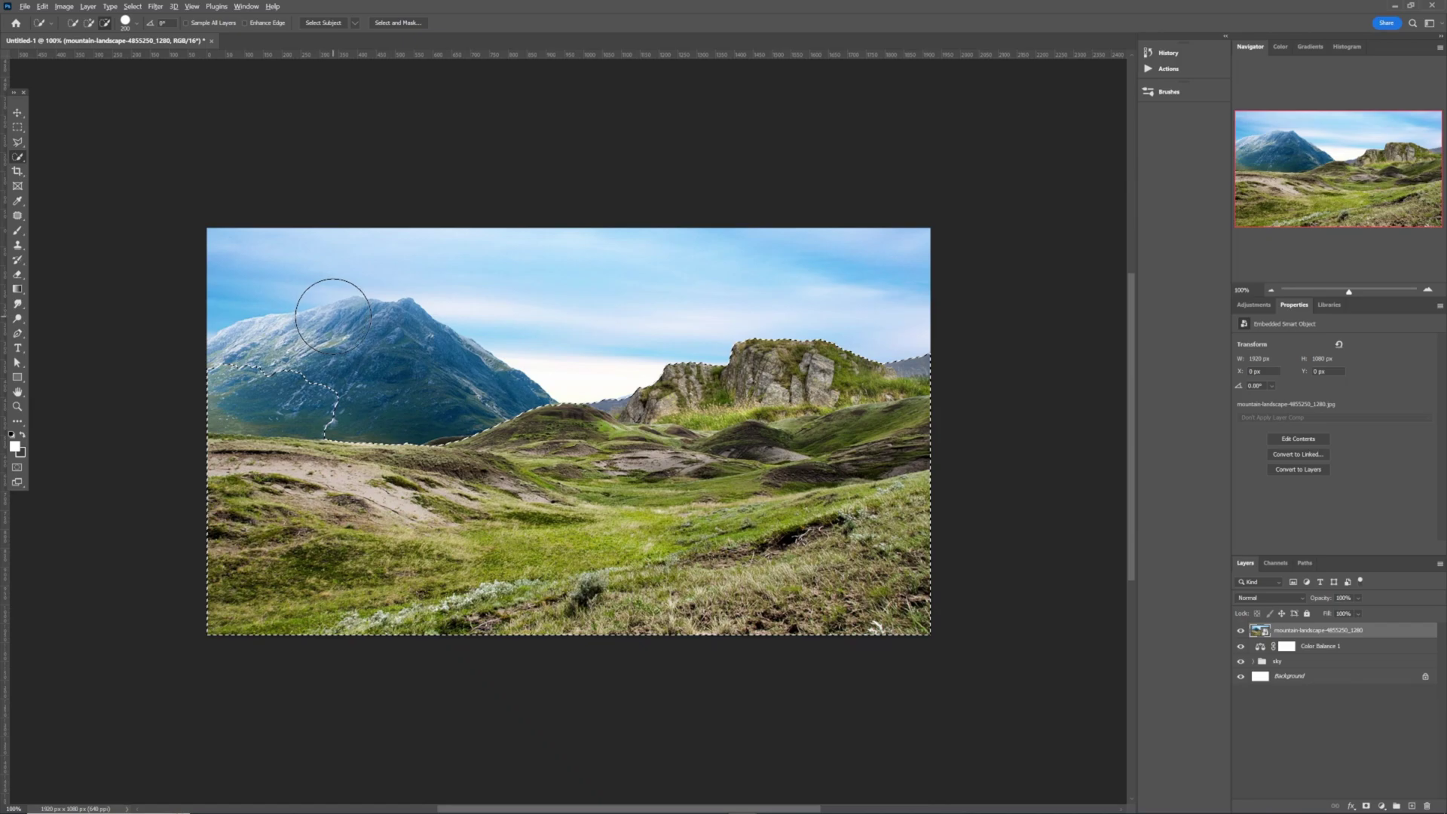
mouse_move(279, 361)
left_mouse_down()
mouse_move(230, 373)
mouse_move(268, 371)
mouse_move(277, 393)
mouse_move(219, 393)
left_mouse_up()
left_click(1367, 807)
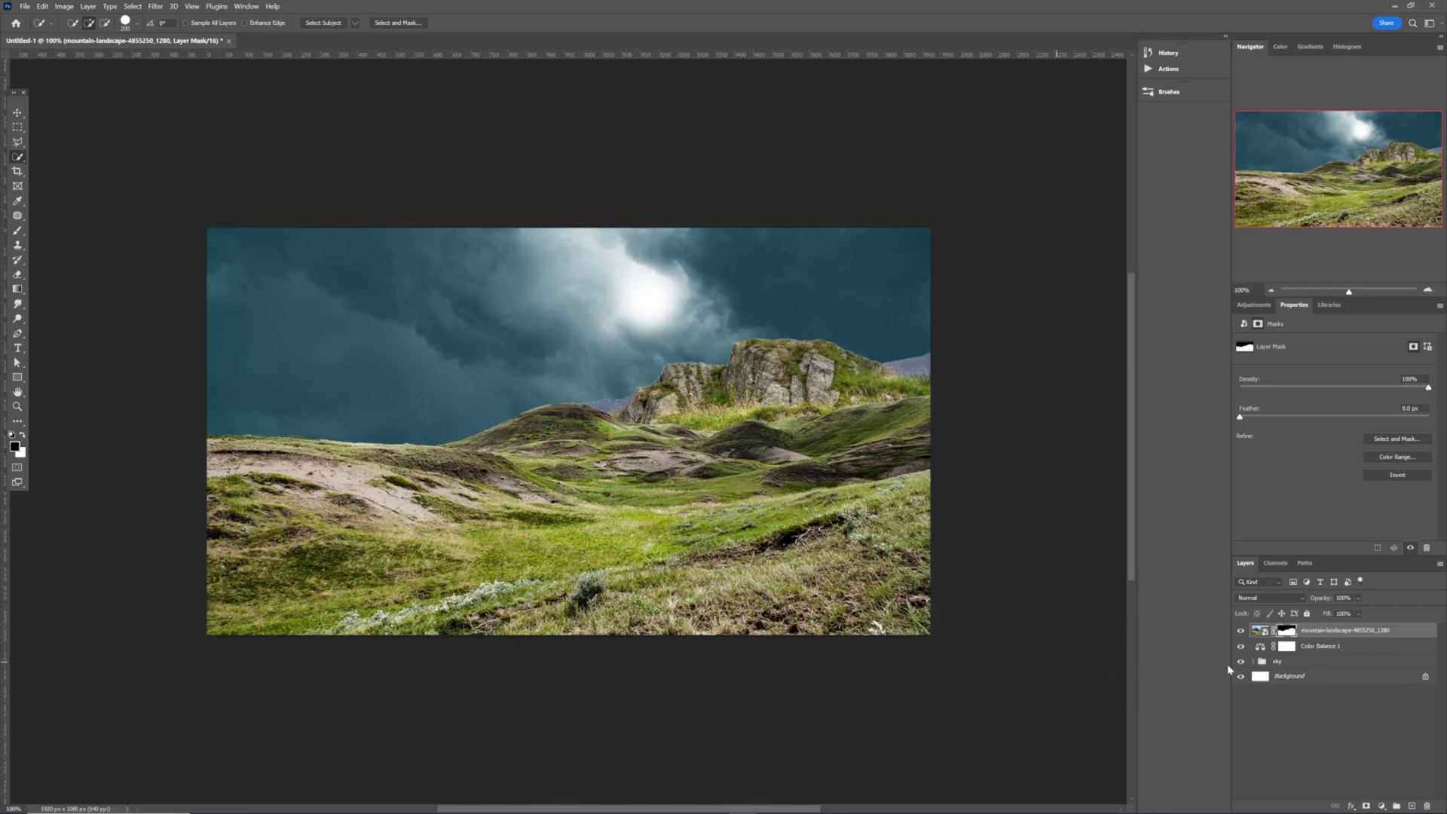
Rename the masked landscape layer as land.
double_click(1336, 631)
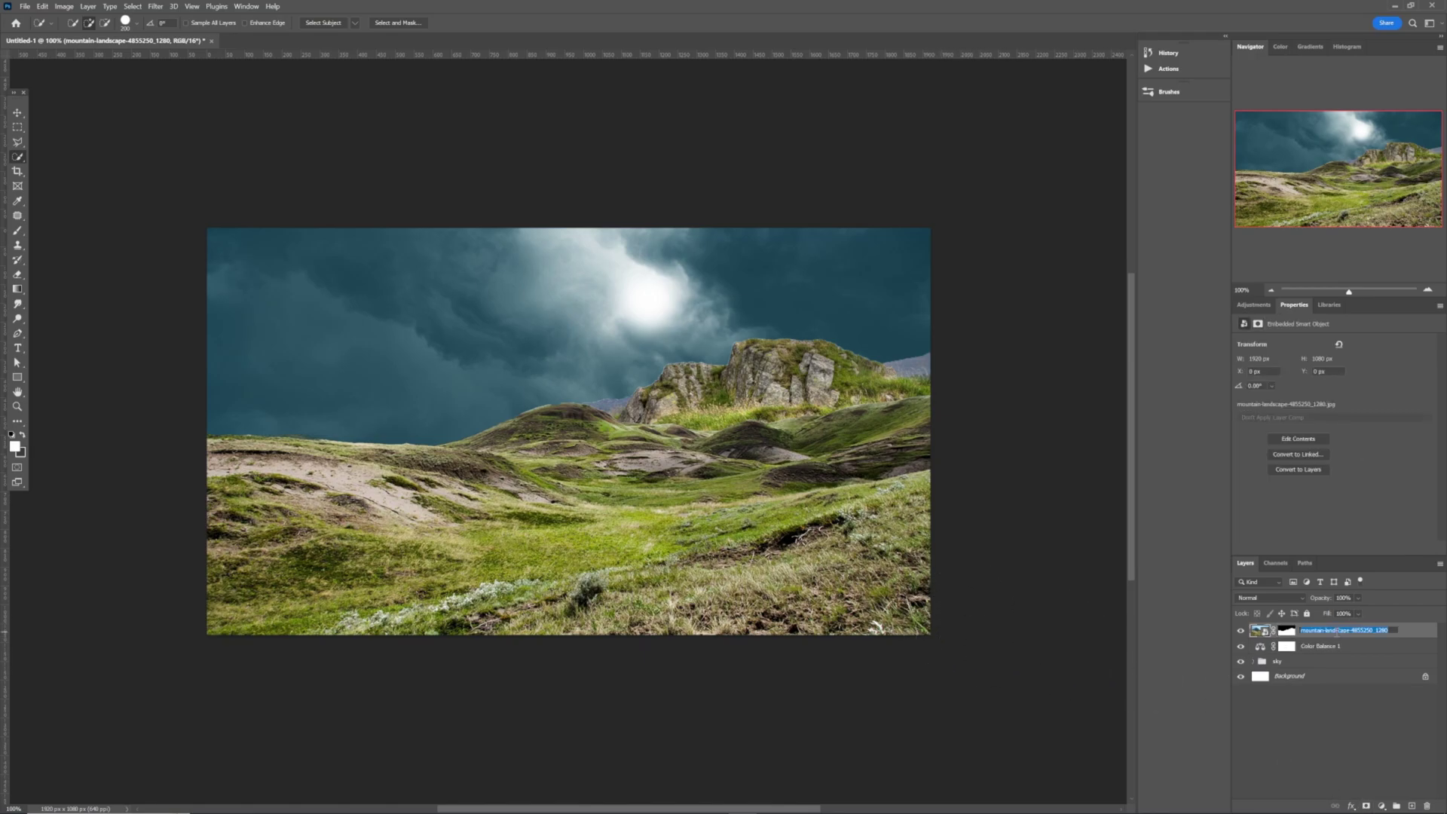
type("land")
key("Return")
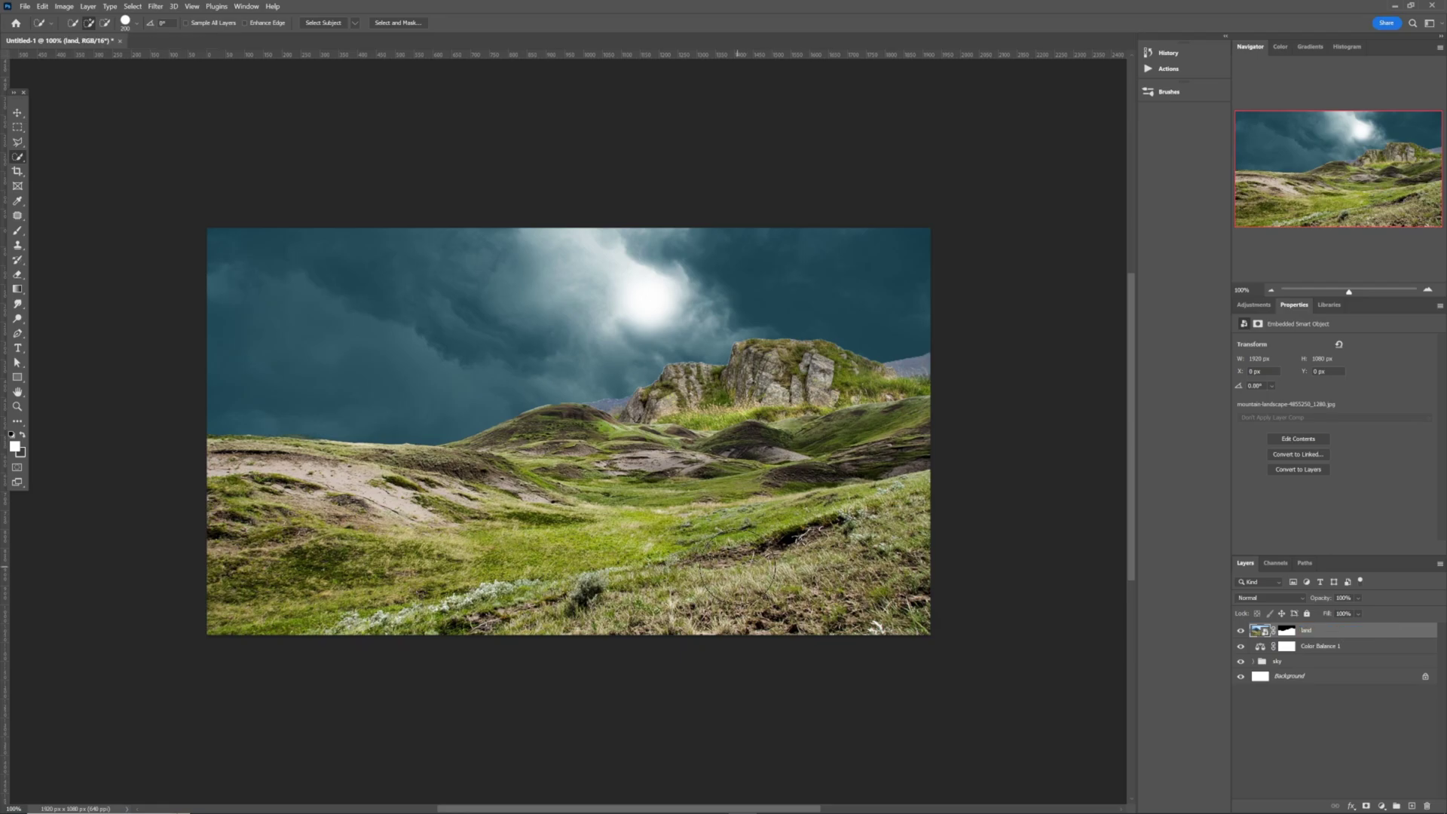
key("v")
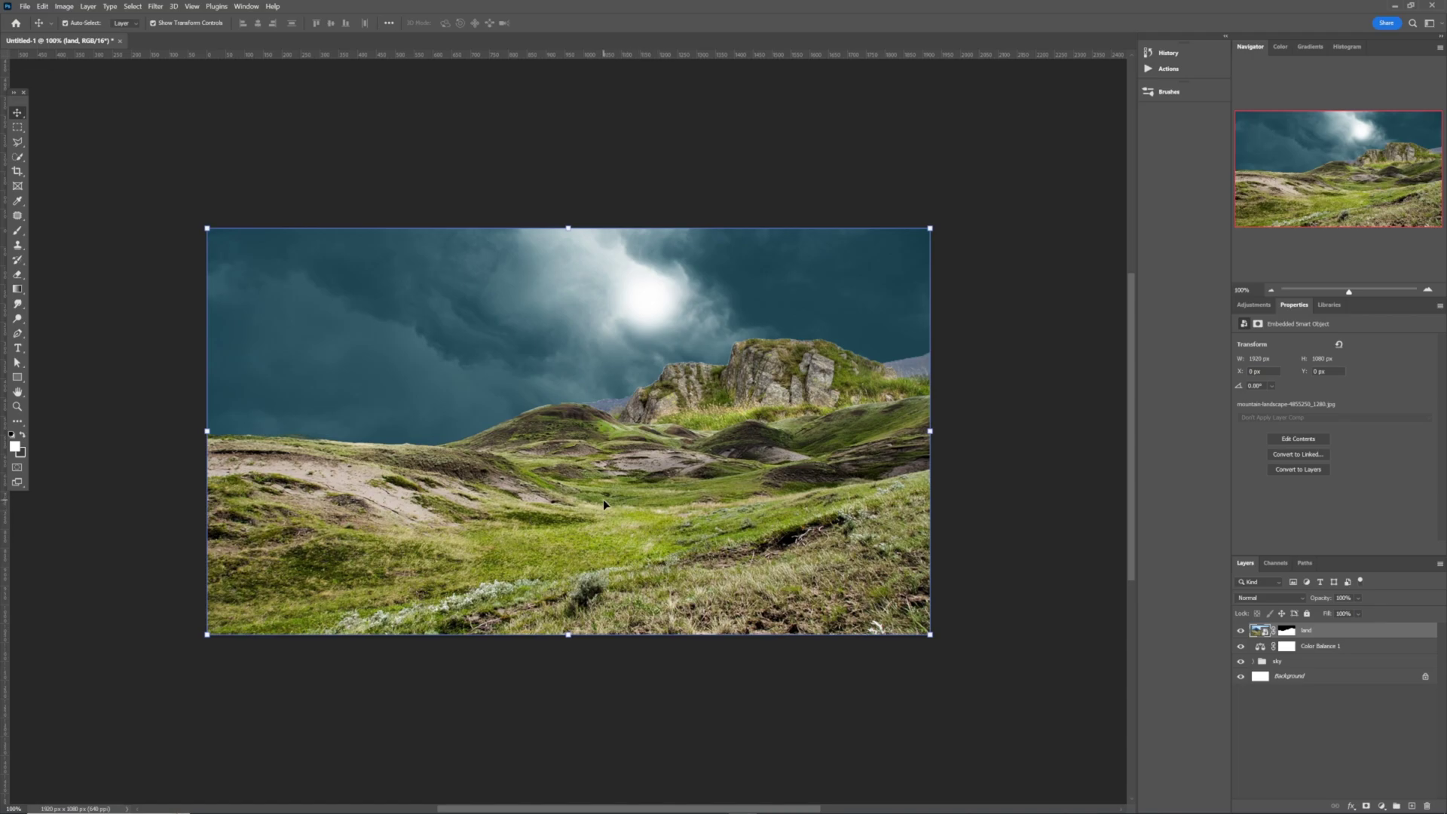
Squash the land layer vertically to about 51% height, keeping its full width and its lower edge on the canvas bottom.
key("ctrl+t")
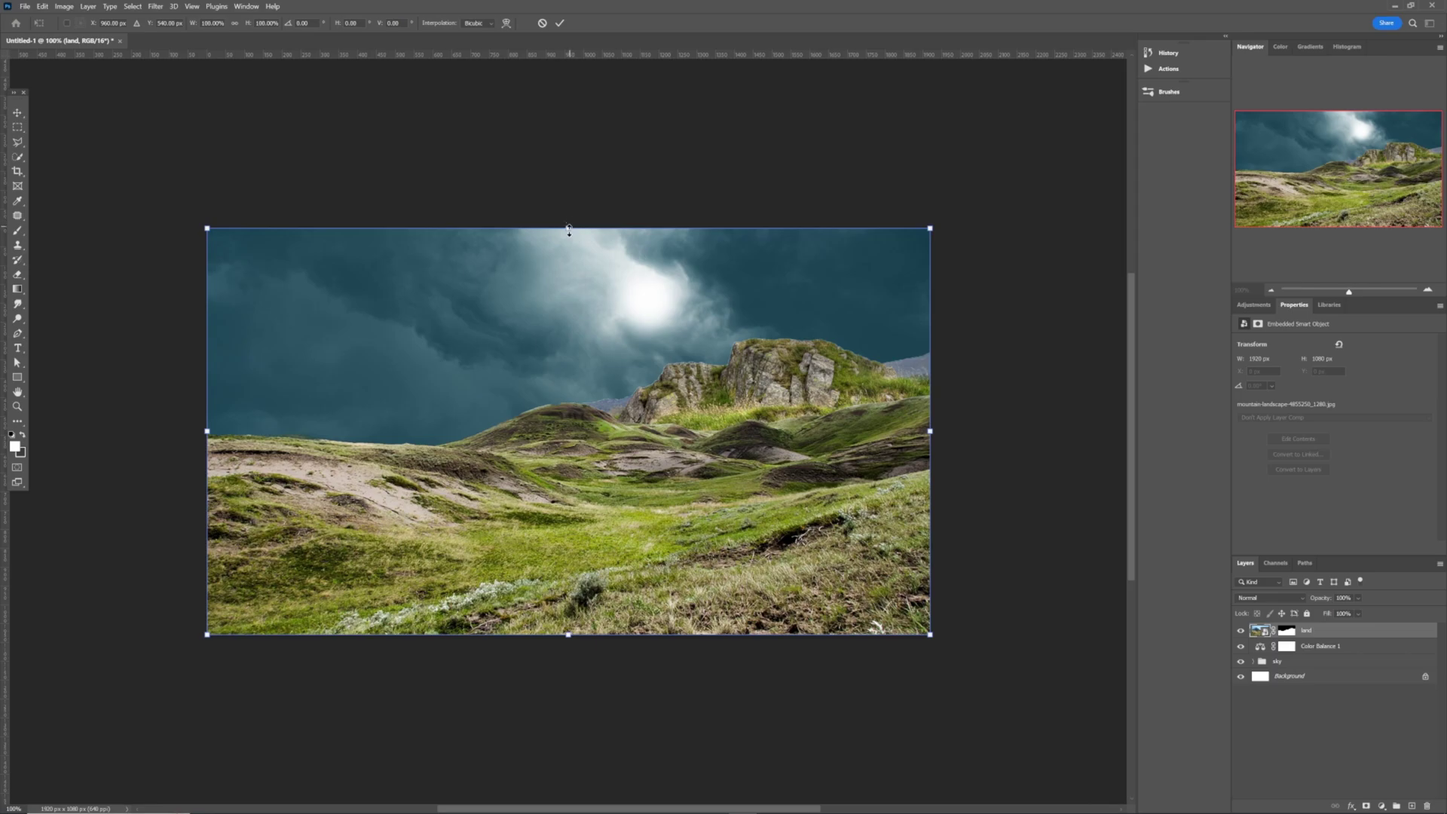
left_click_drag(569, 229, 576, 427)
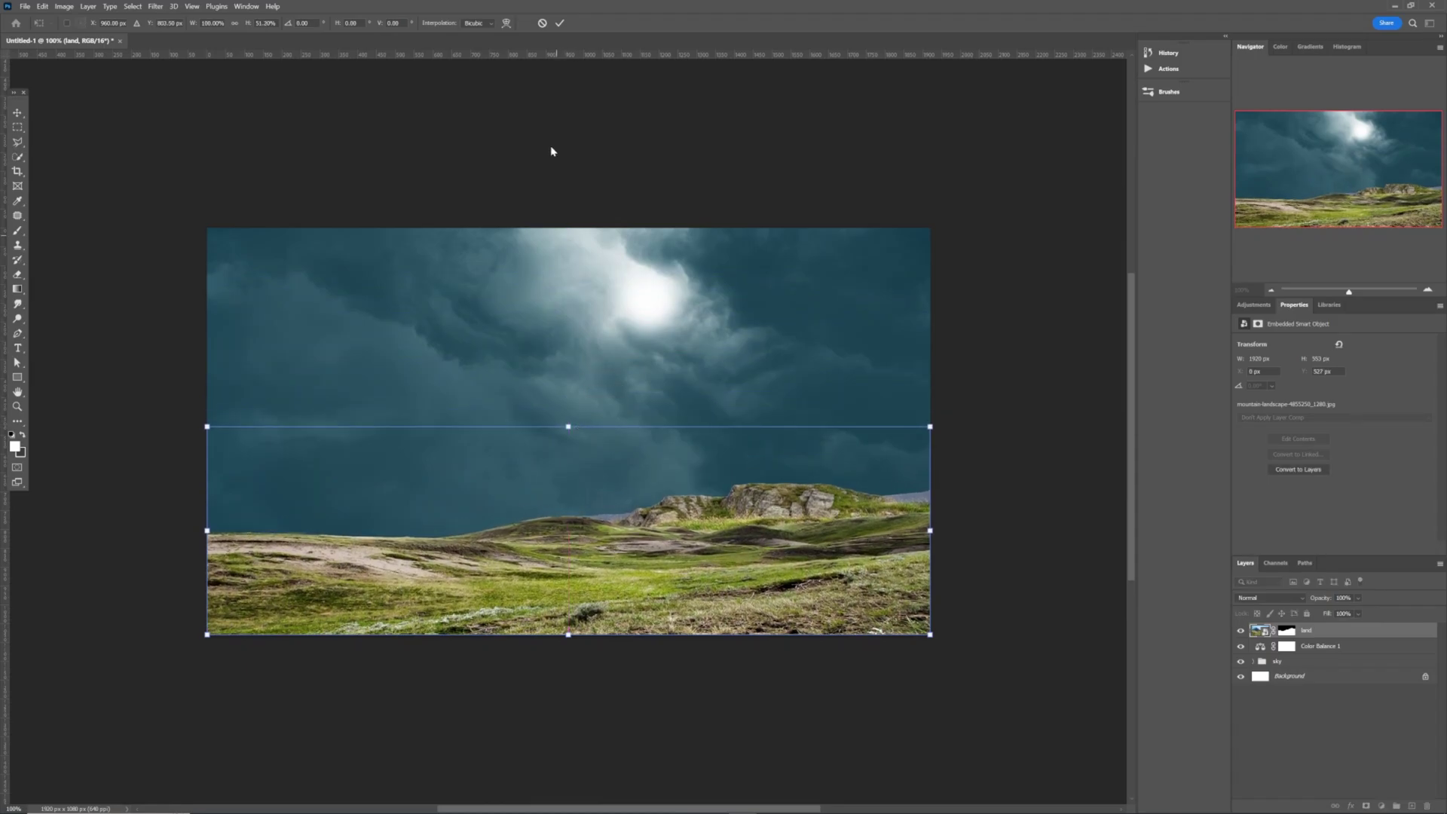
left_click(562, 24)
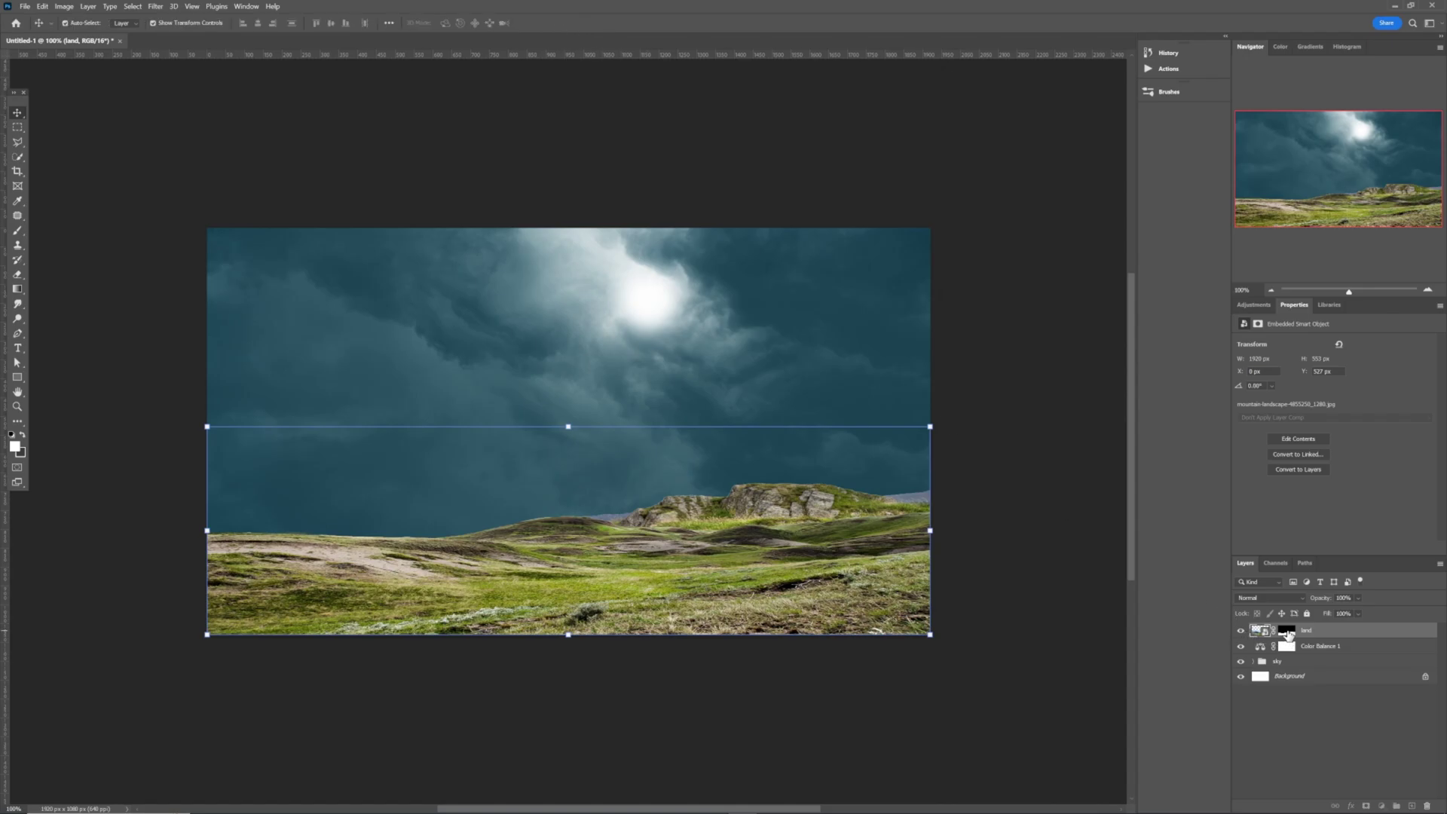
Paint black on the land layer's mask with a soft brush to blend the horizon of the left and middle hills.
left_click(1287, 632)
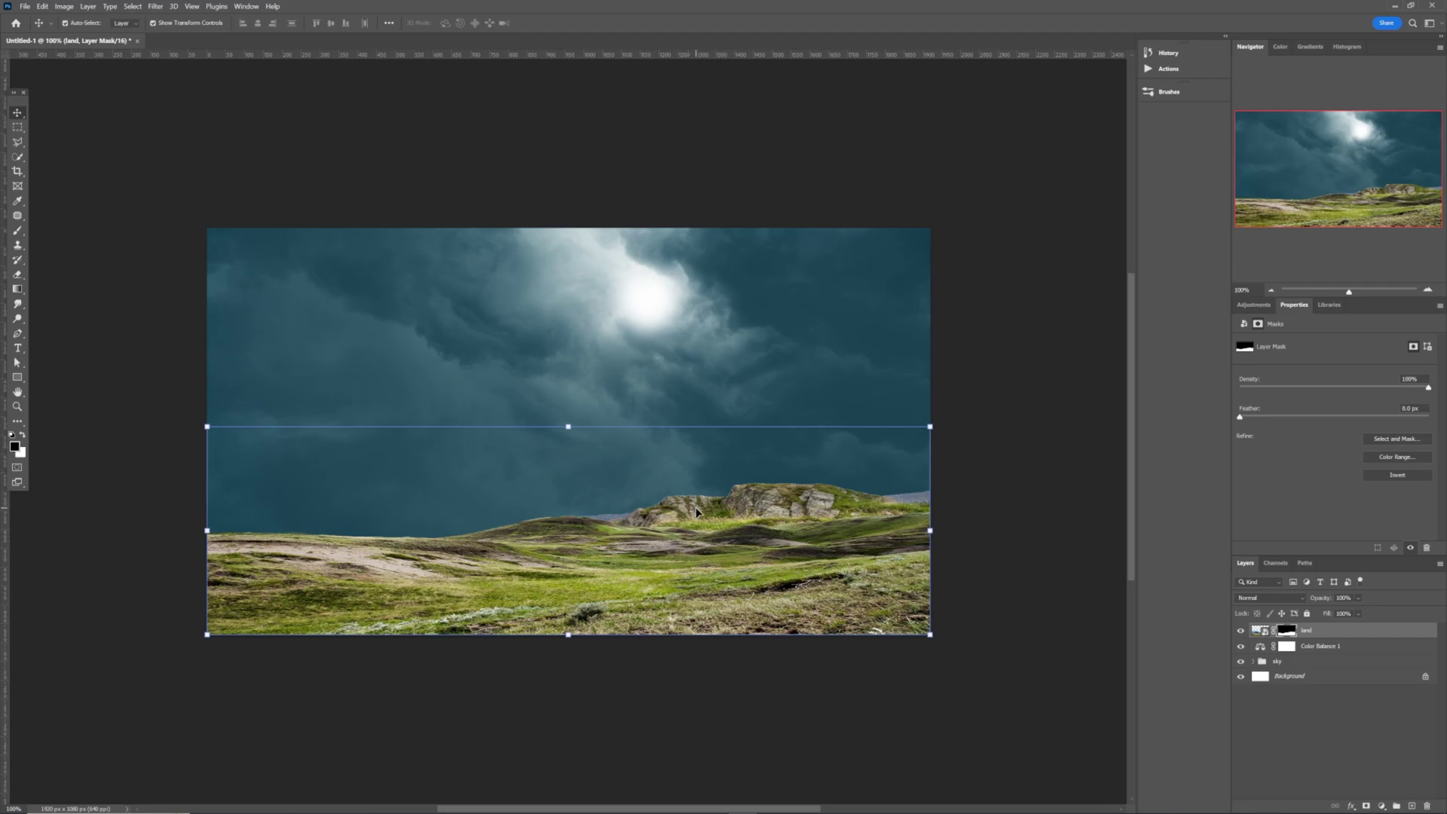
key("b")
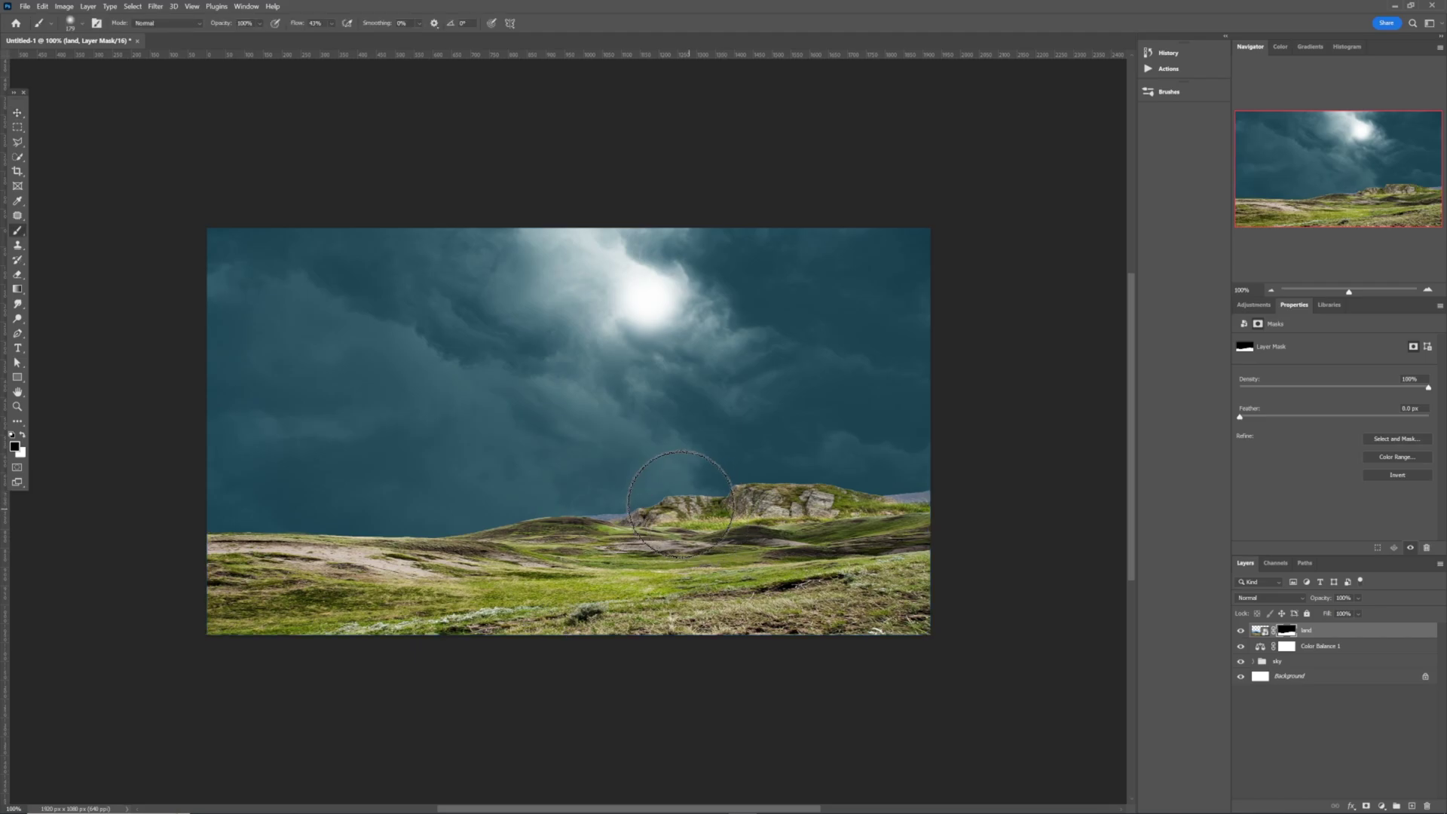
left_click_drag(681, 504, 637, 502)
left_click_drag(355, 527, 486, 522)
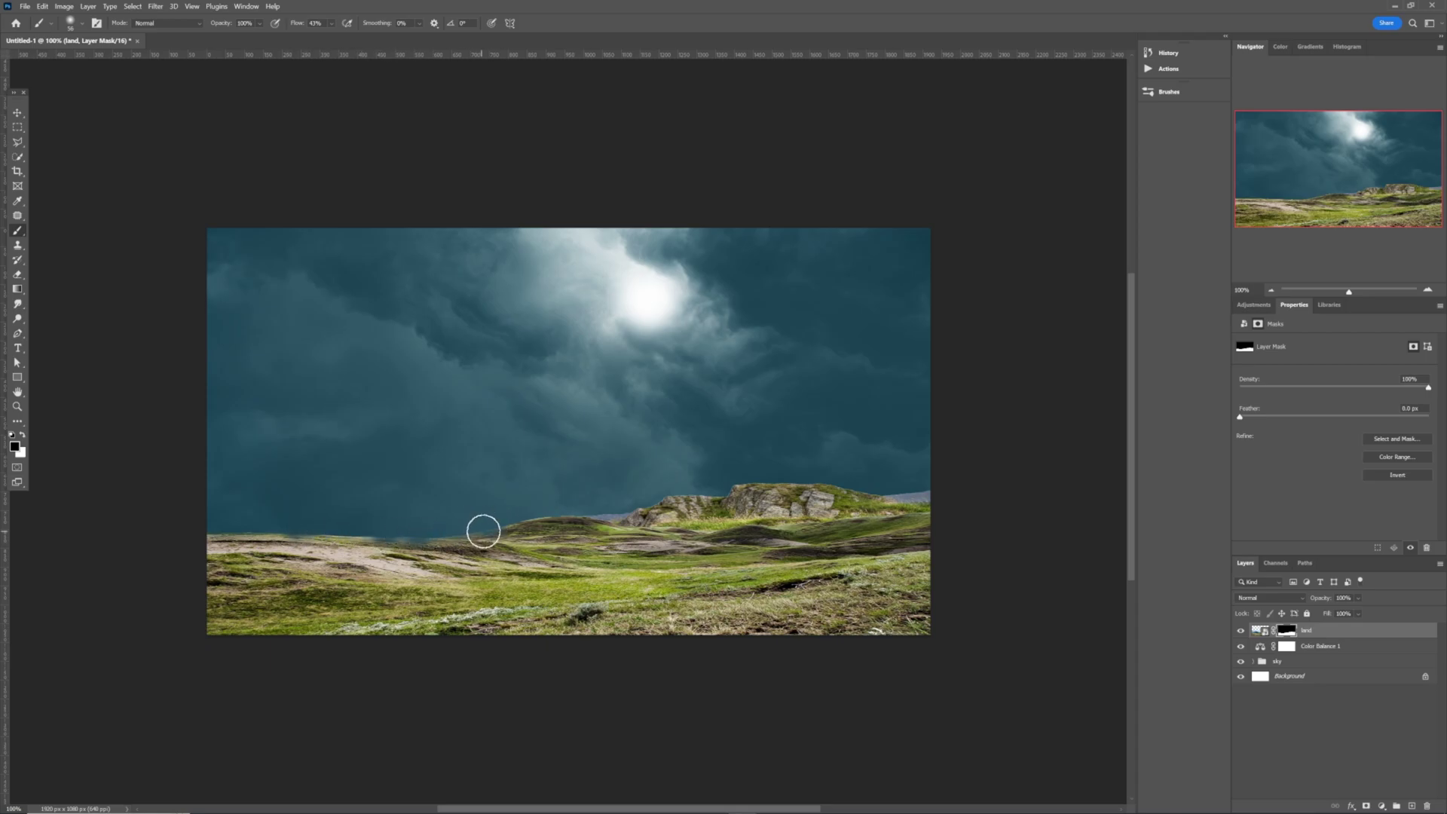
Reduce the brush opacity to about half and fade the hilltops and rocks into the sky along the whole horizon on the land mask.
left_click(260, 24)
left_click_drag(280, 38, 253, 40)
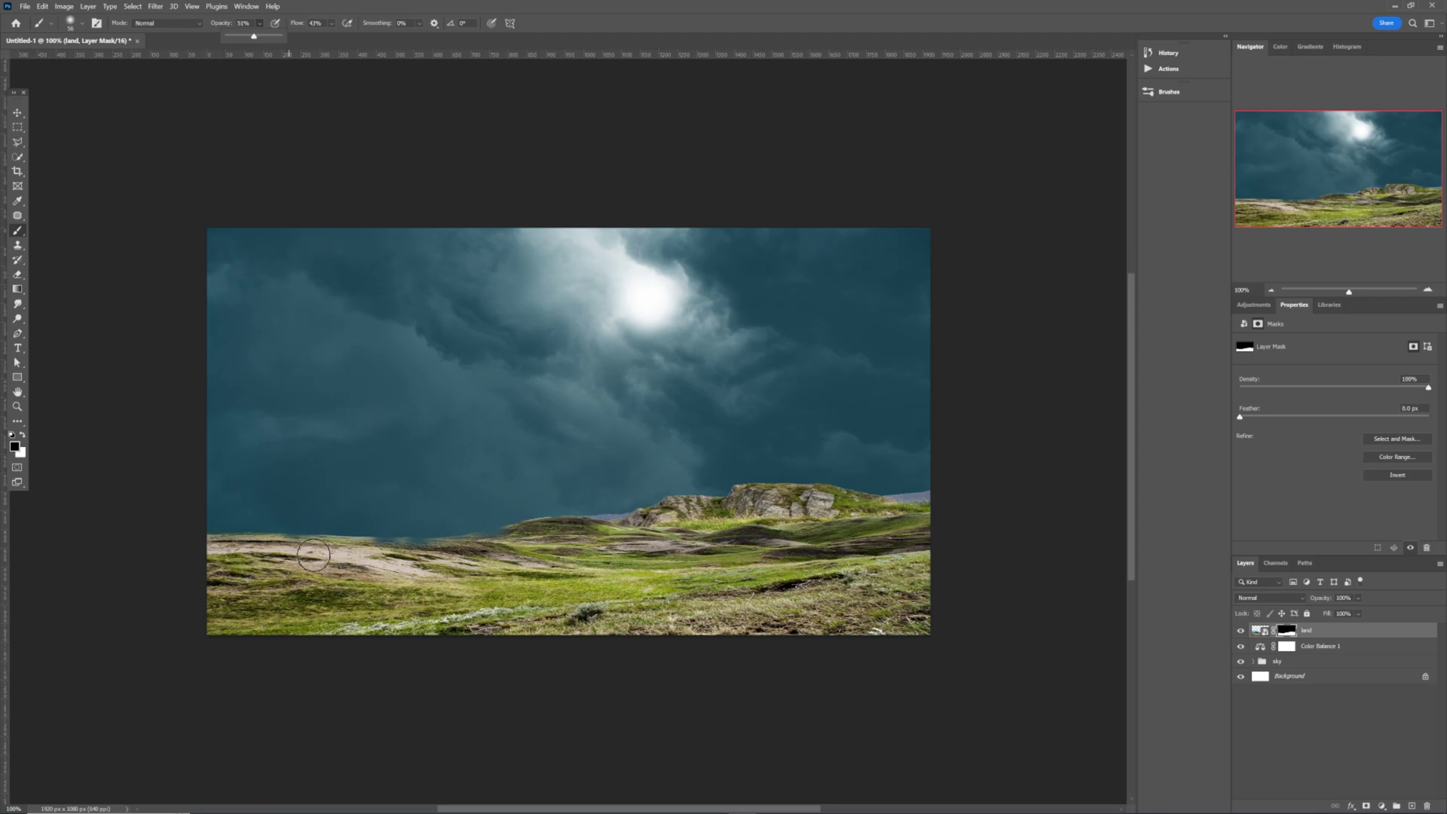
left_click_drag(314, 555, 332, 556, "alt")
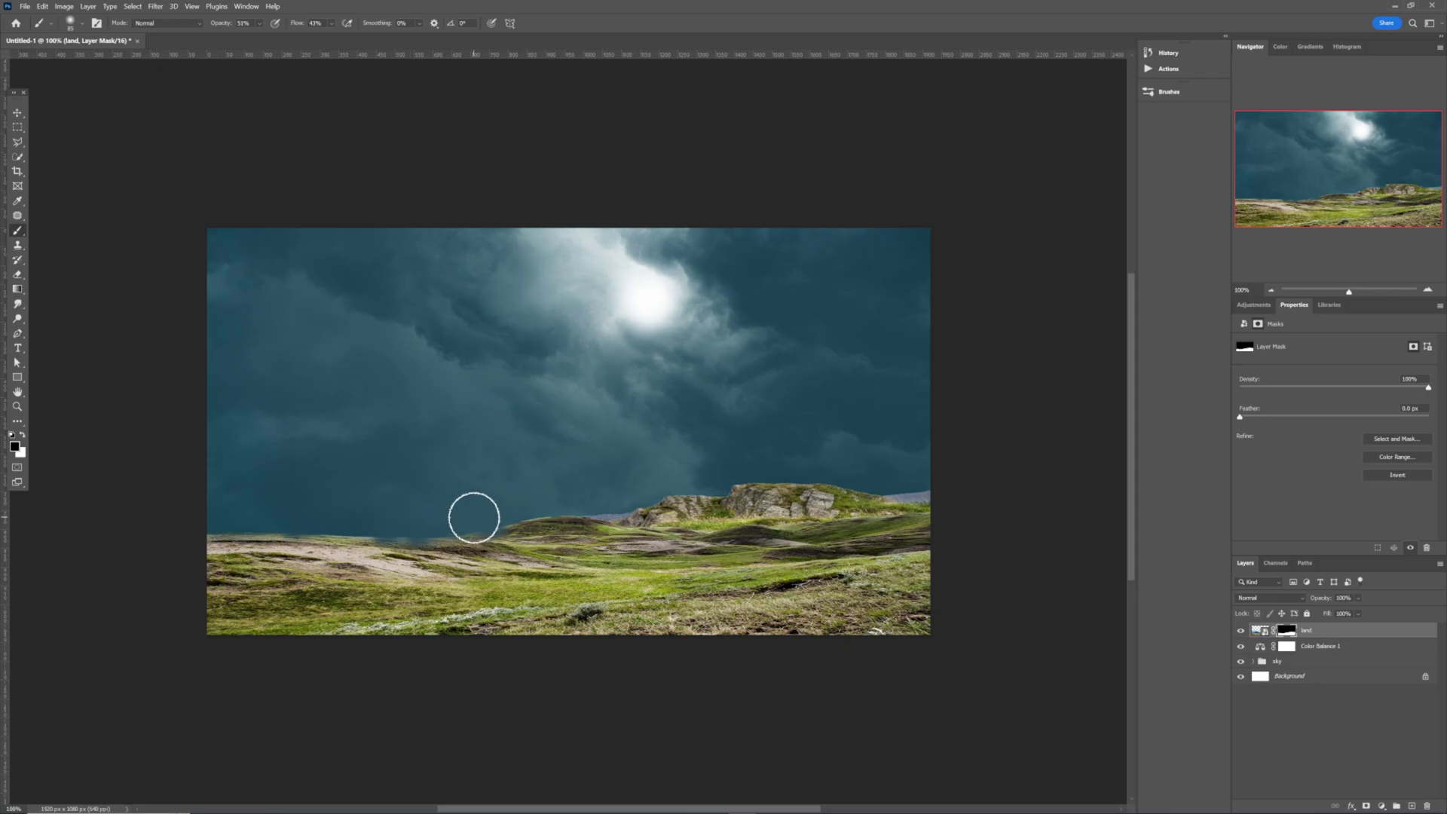
left_click_drag(593, 515, 688, 492)
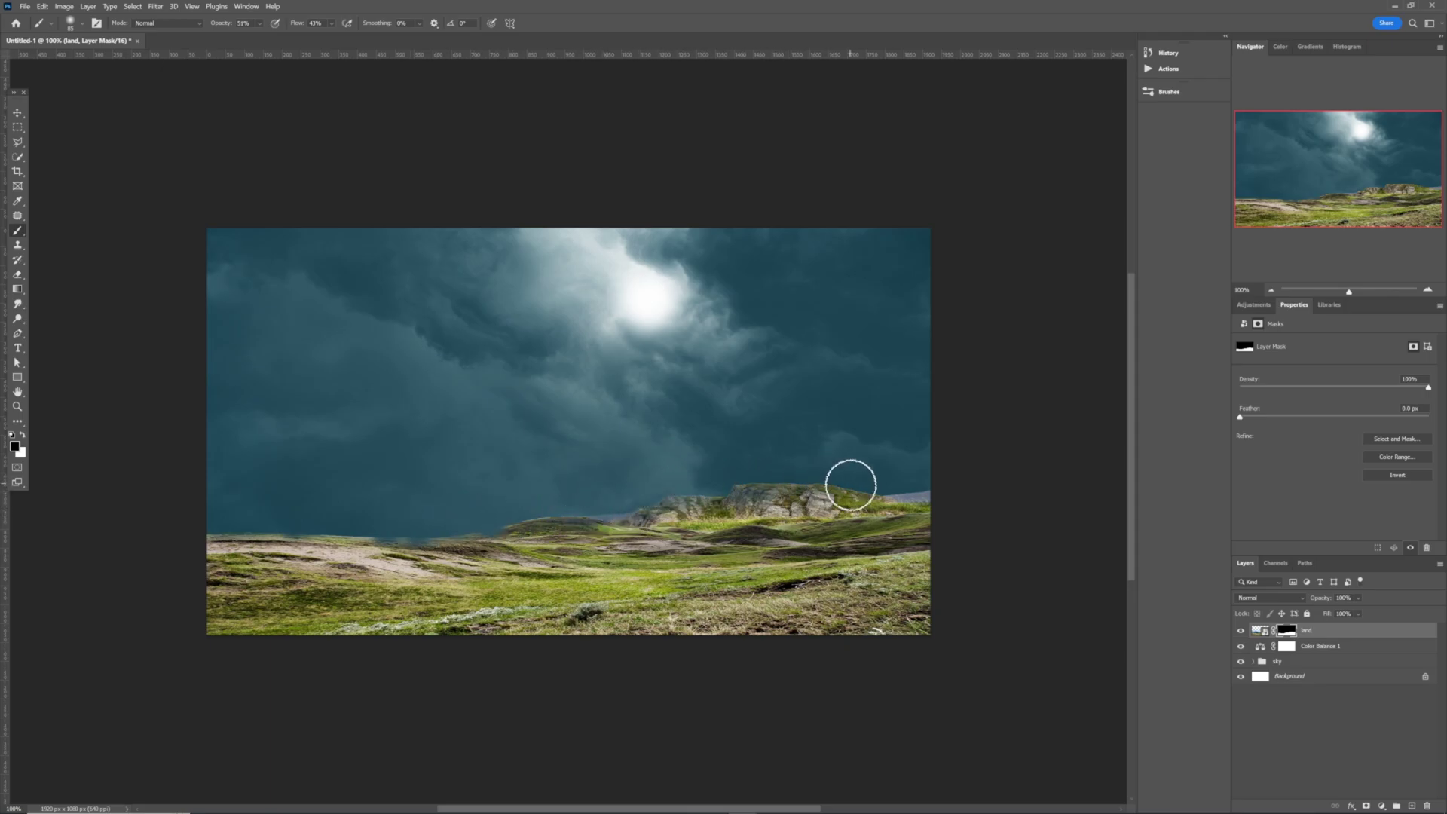
mouse_move(916, 486)
left_mouse_down()
mouse_move(740, 484)
mouse_move(759, 489)
mouse_move(513, 507)
mouse_move(547, 509)
mouse_move(461, 531)
mouse_move(227, 529)
mouse_move(281, 529)
left_mouse_up()
mouse_move(469, 532)
left_mouse_down()
mouse_move(888, 487)
mouse_move(739, 487)
left_mouse_up()
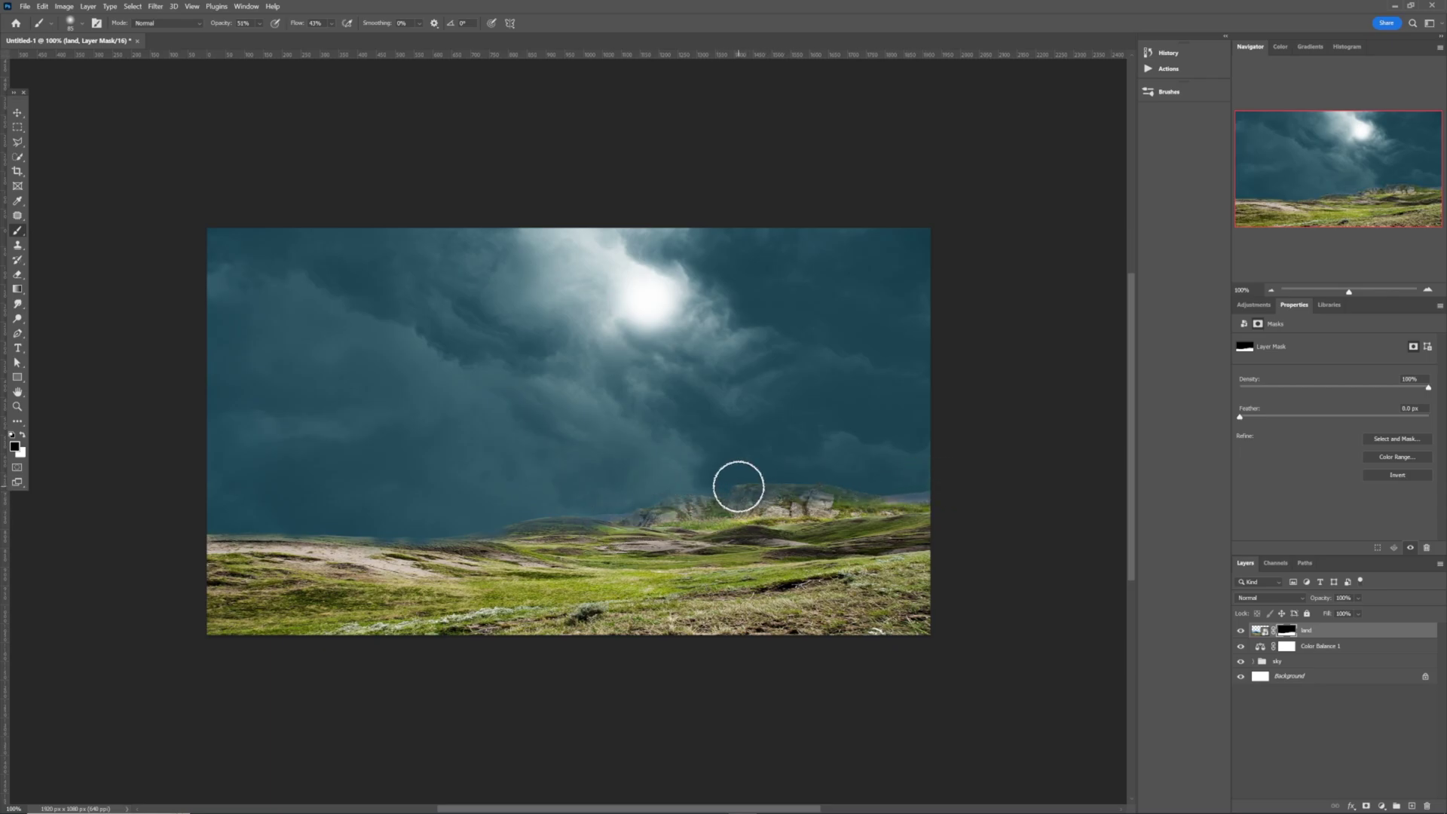
left_click(1335, 635)
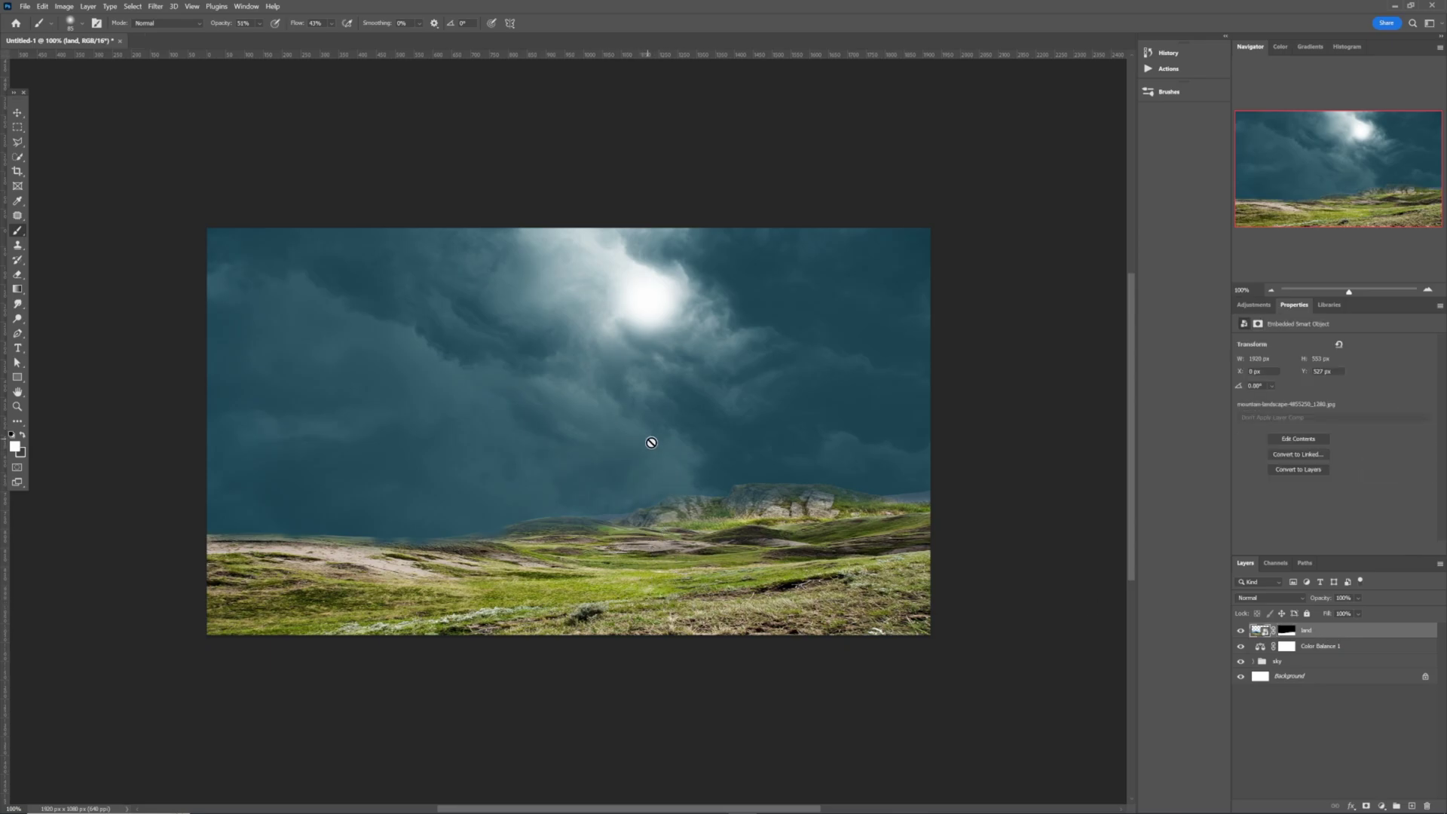
key("v")
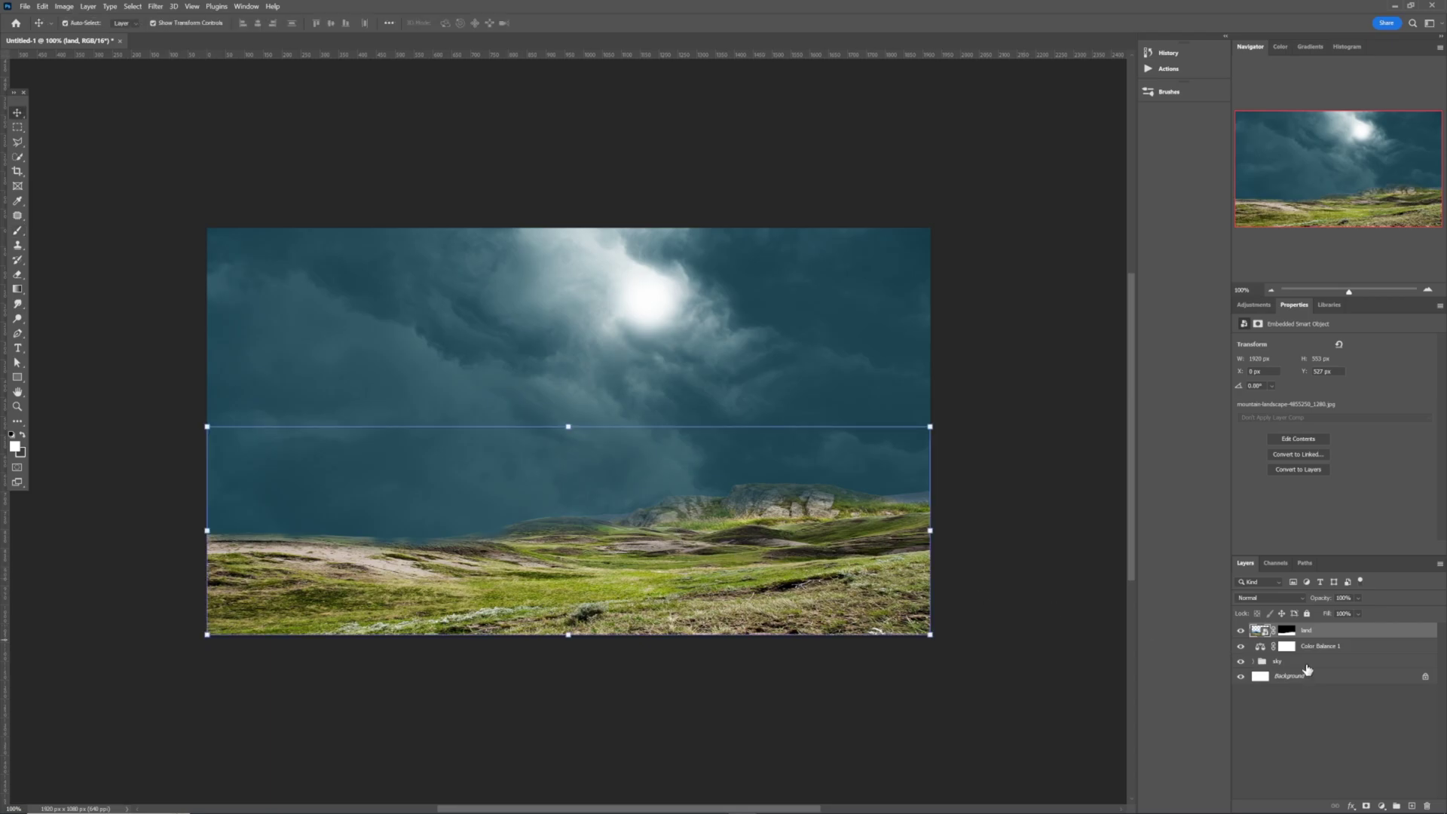
Clip the existing Color Balance 1 adjustment to the sky group beneath it.
left_click(1255, 306)
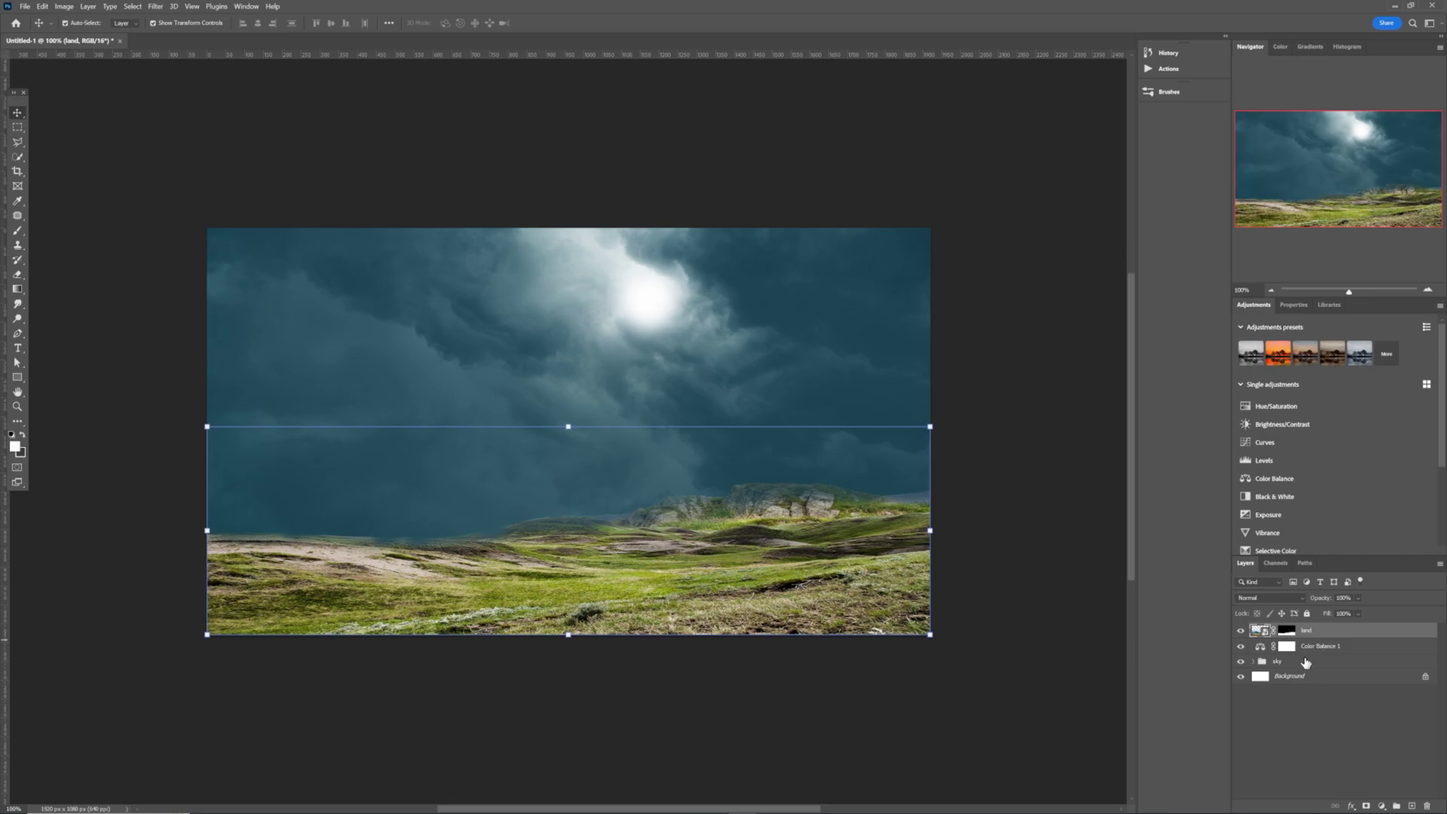
left_click(1346, 632)
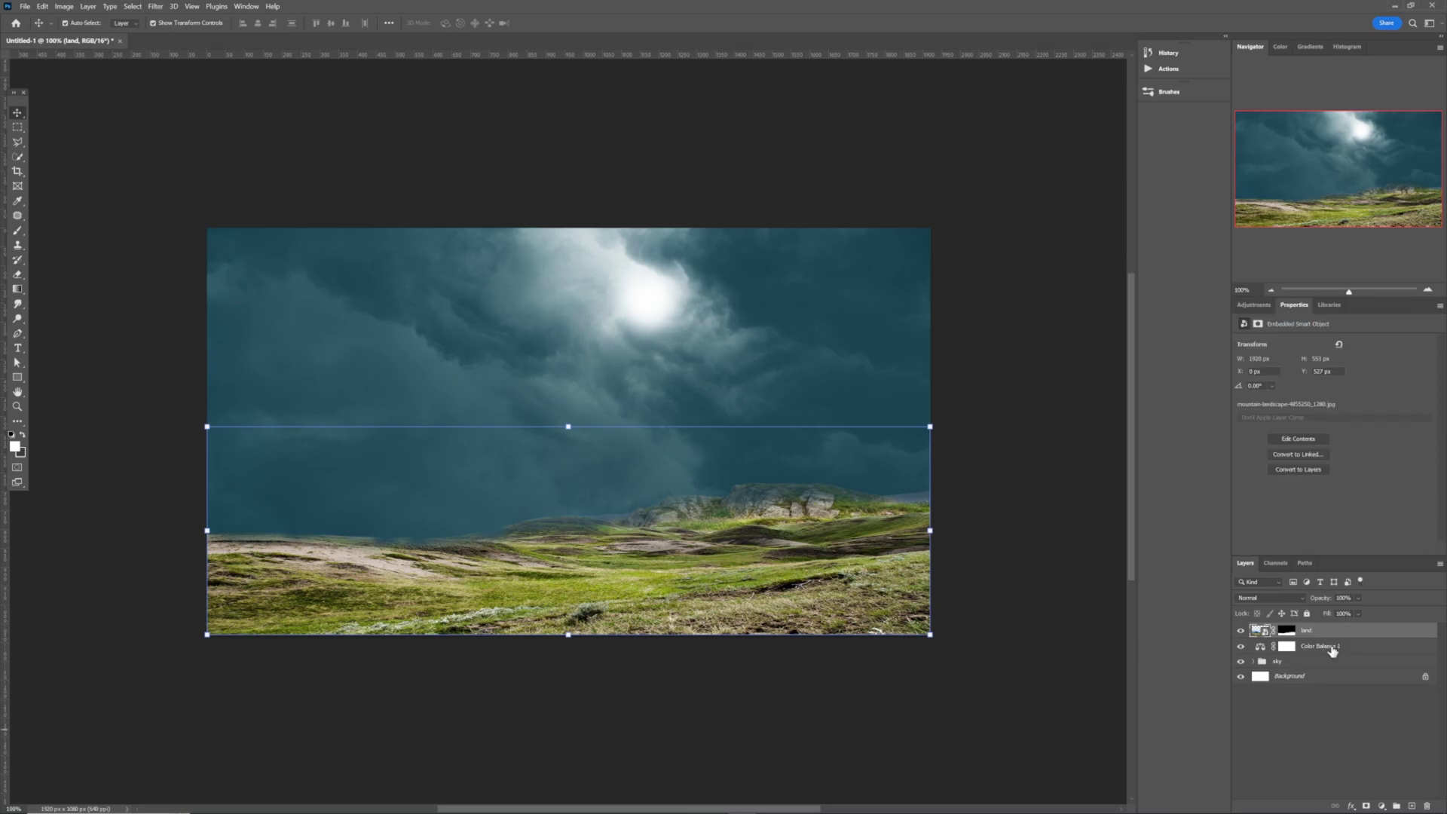
left_click(1332, 651)
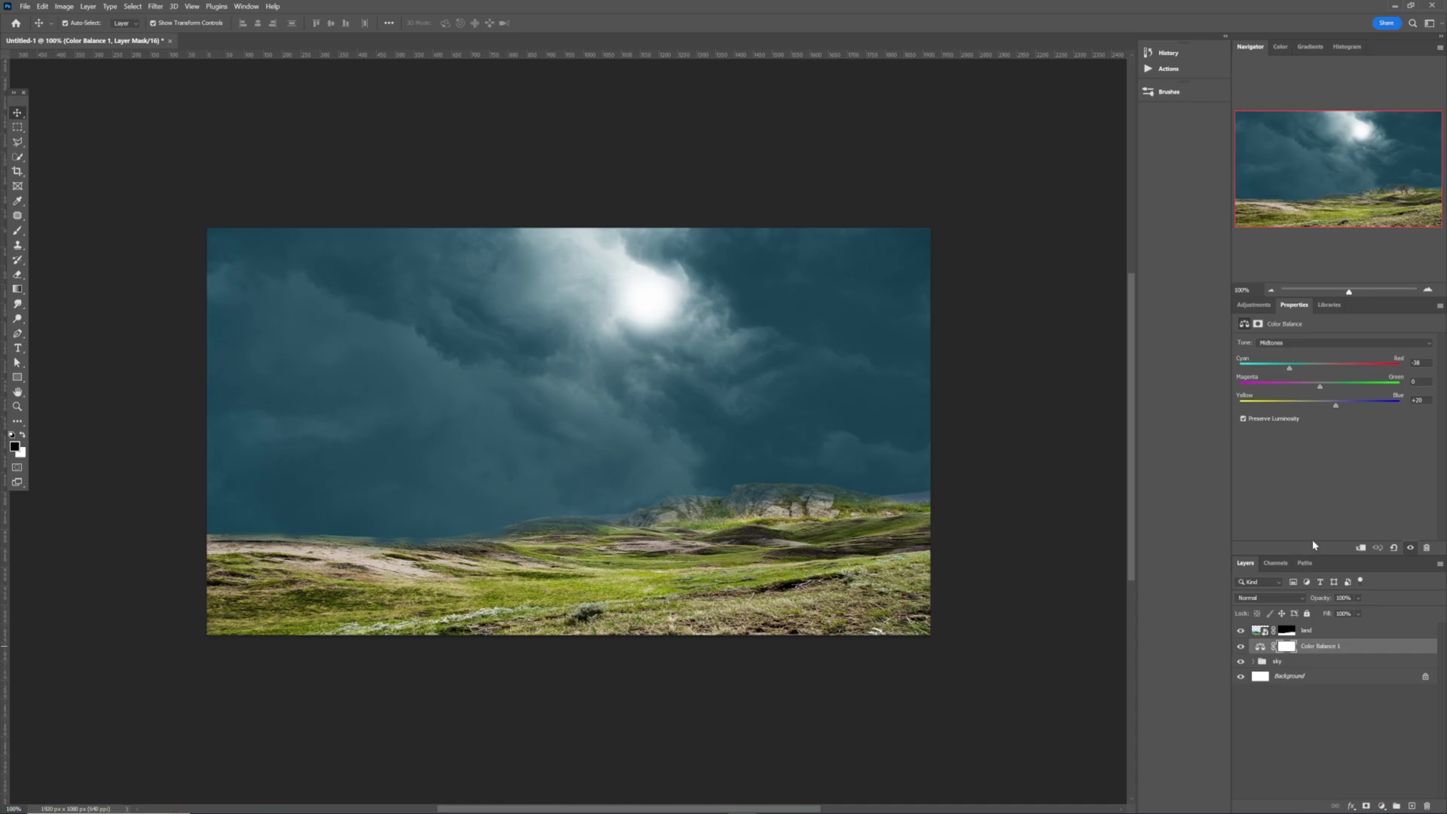
left_click(1360, 549)
Darken the land with a clipped Levels adjustment: input black 31, midtones 0.95 and output white 127.
left_click(1319, 633)
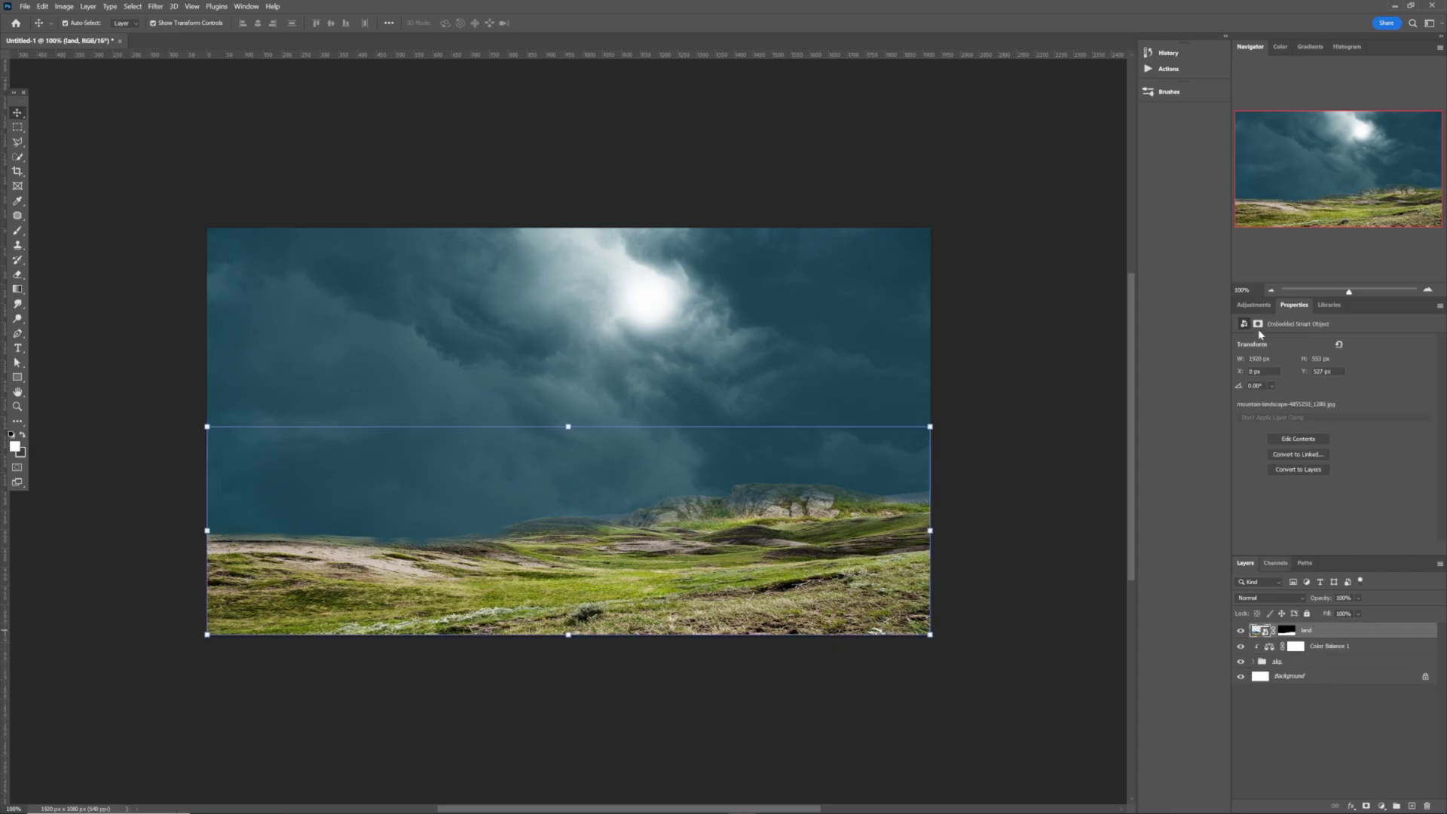
left_click(1255, 305)
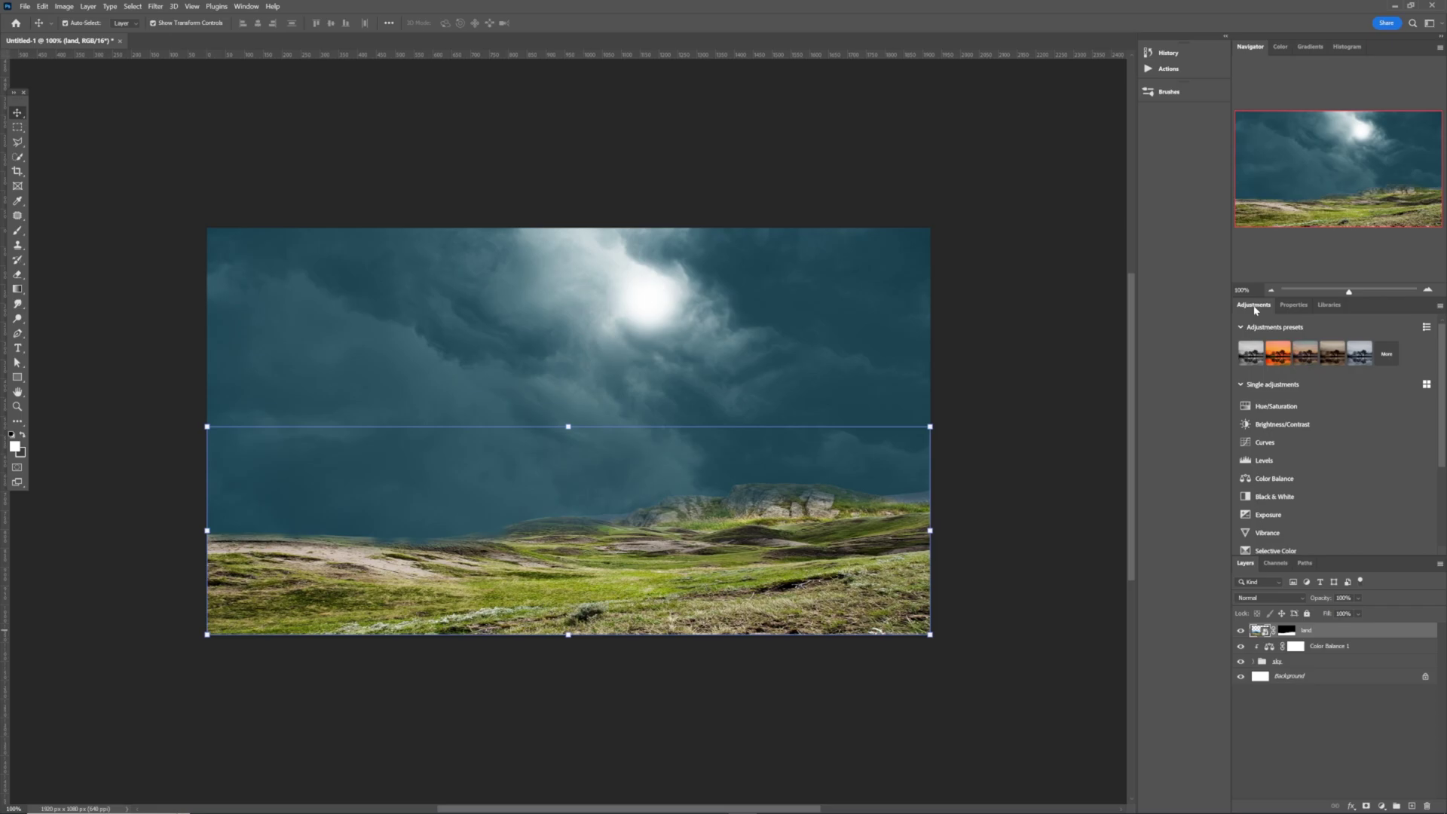
left_click(1278, 460)
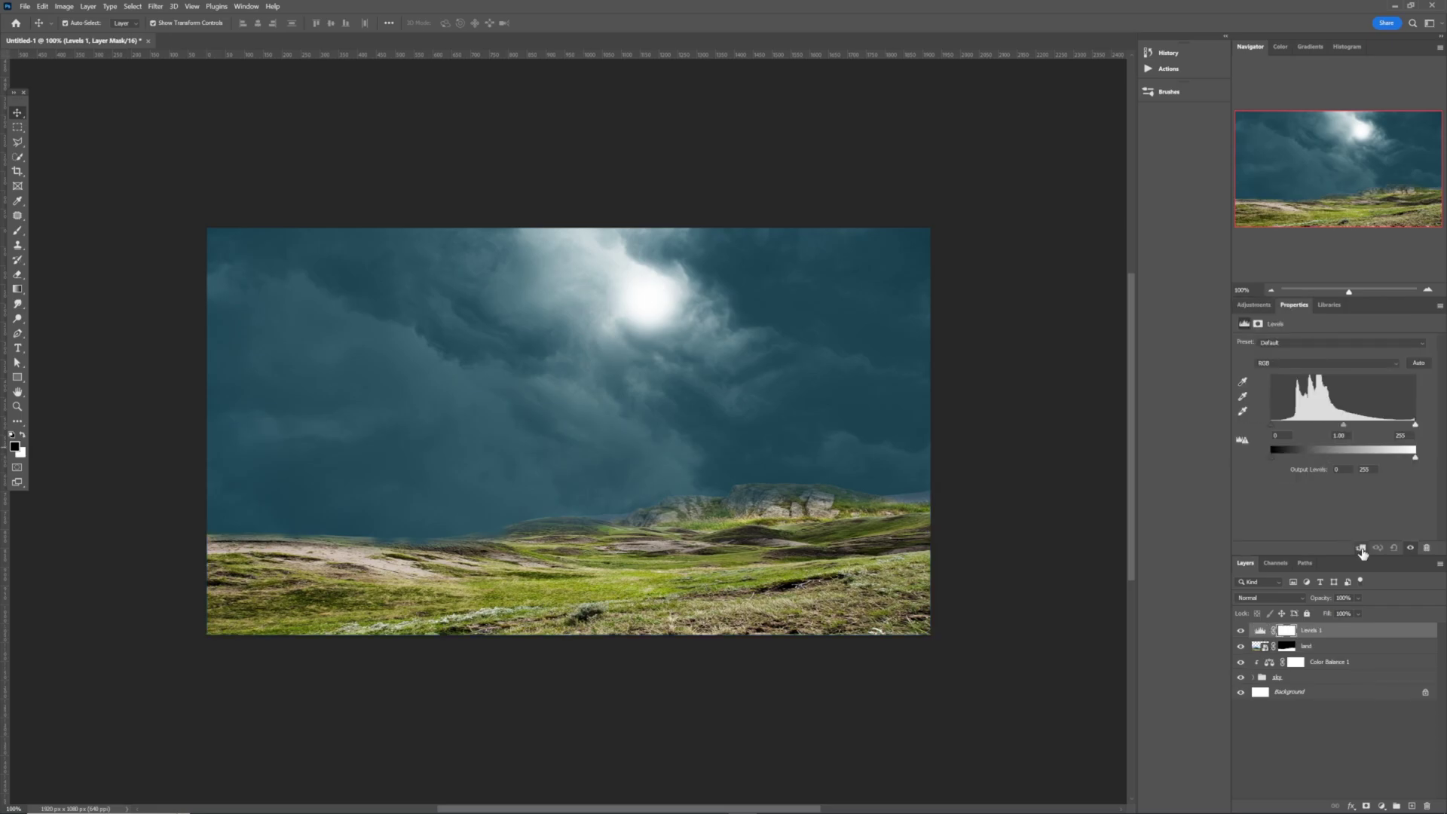
left_click(1362, 548)
left_click_drag(1415, 461, 1374, 468)
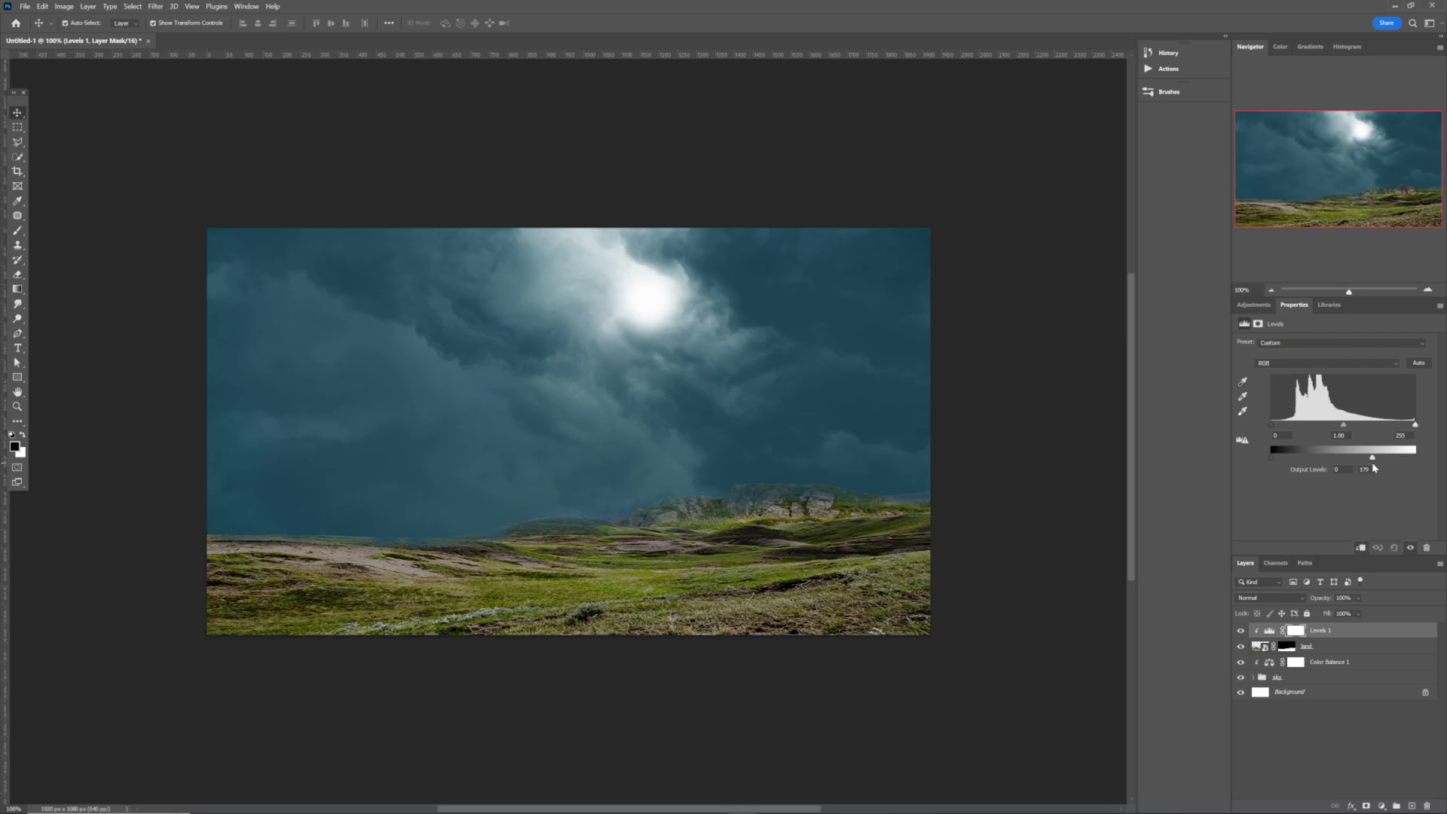
left_click_drag(1271, 429, 1287, 424)
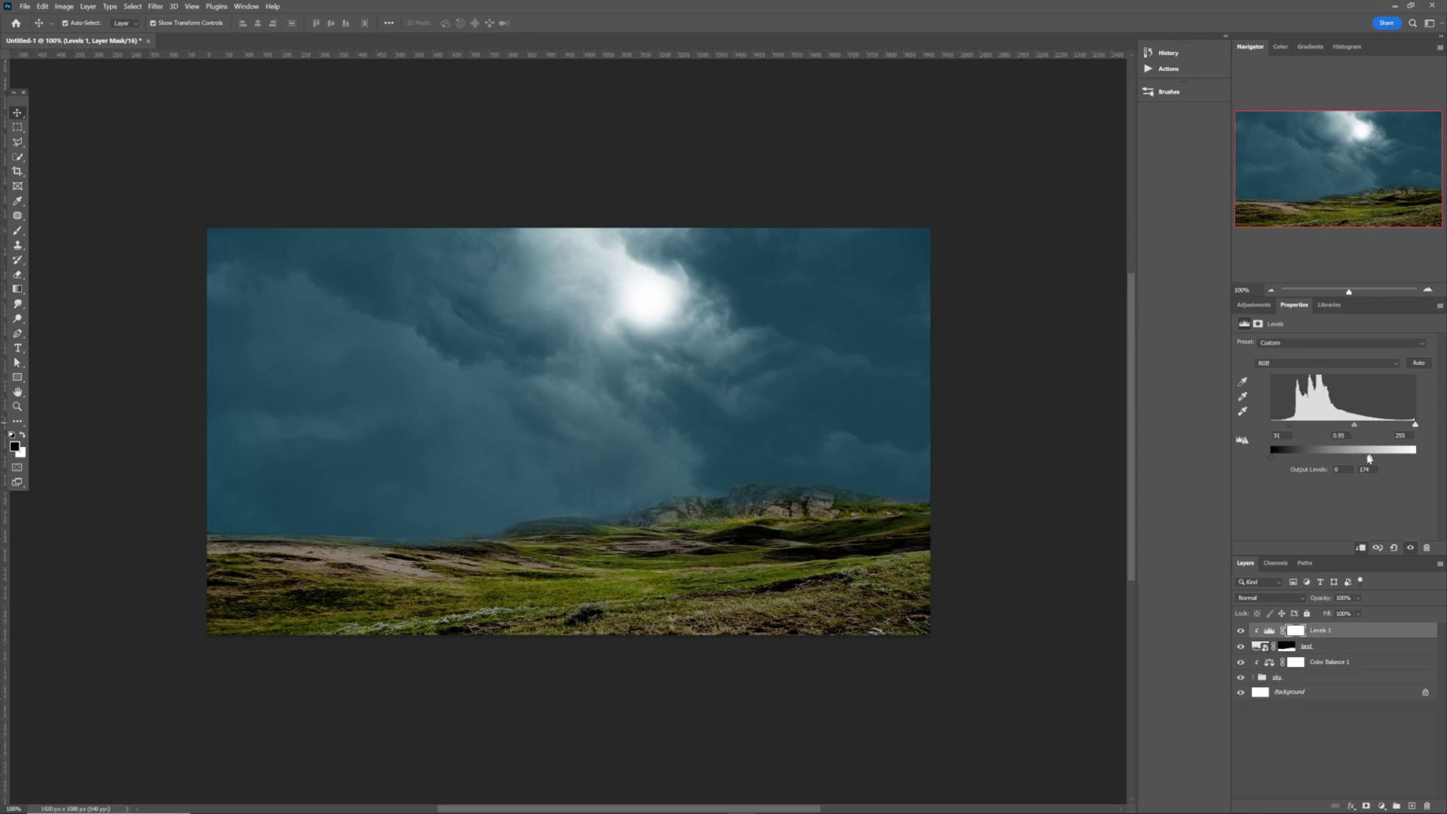
left_click_drag(1371, 459, 1351, 460)
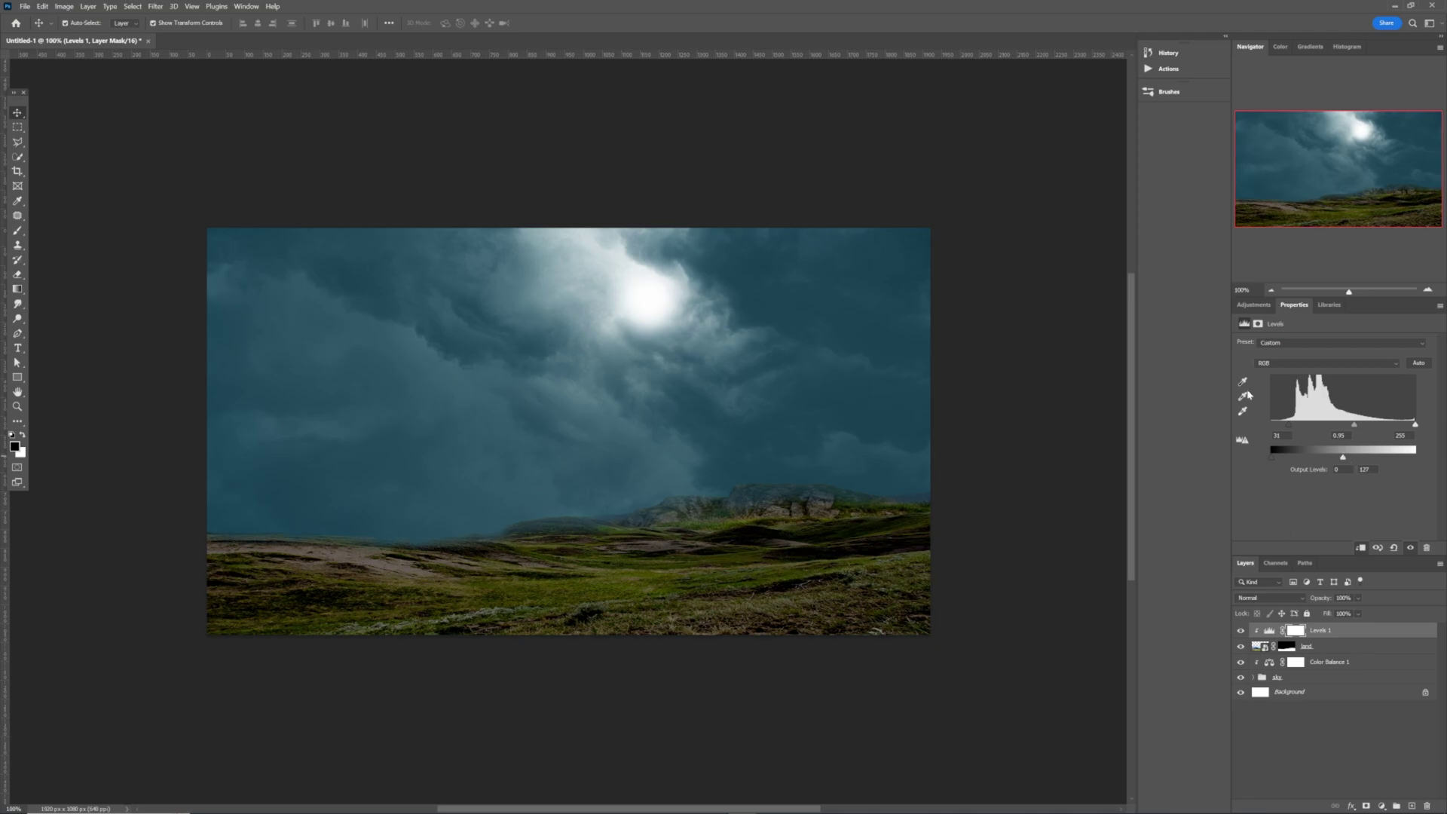
Add a Color Balance adjustment clipped to the land, with midtones at Cyan/Red -30 and Yellow/Blue +20.
left_click(1258, 306)
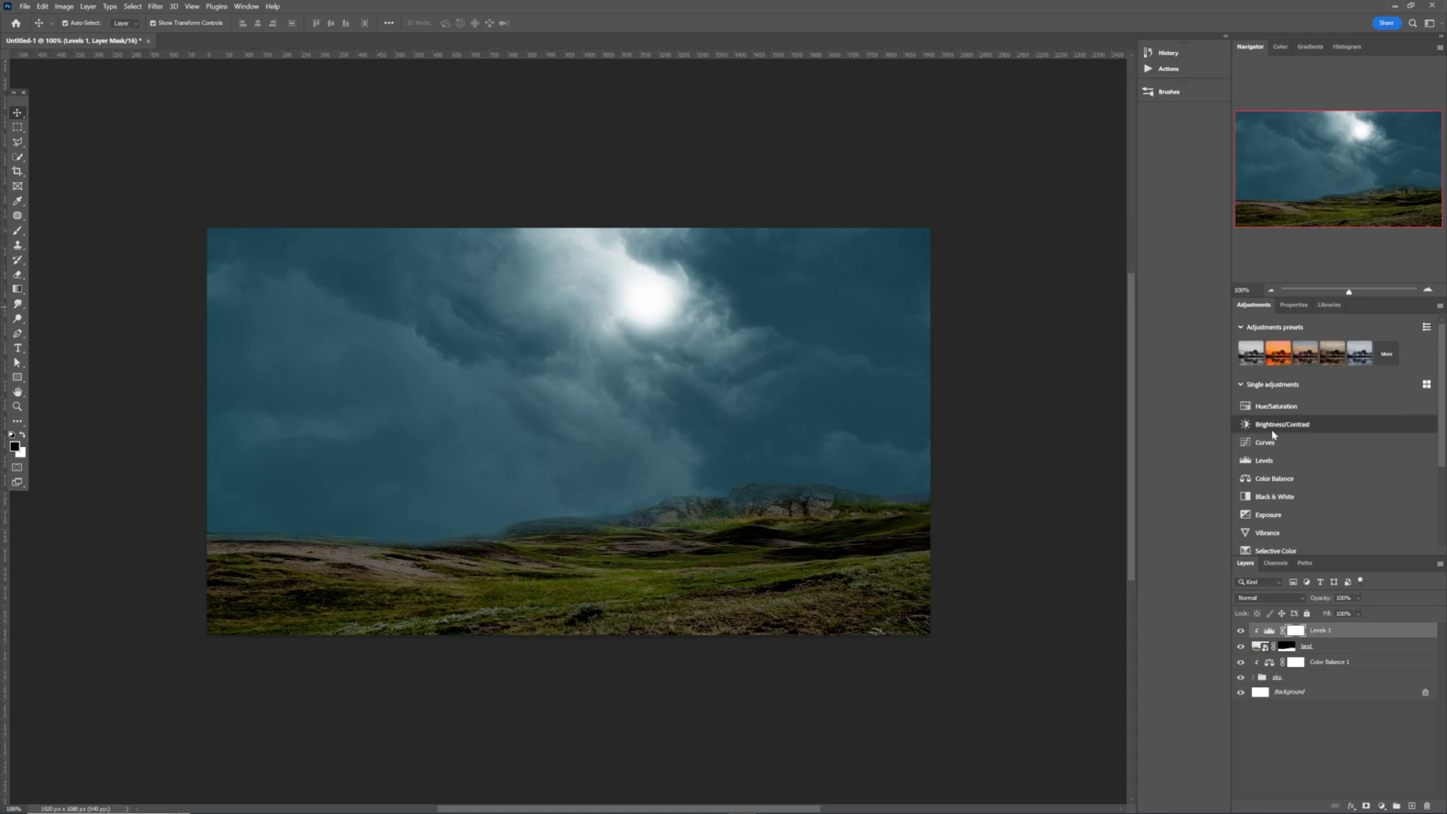
left_click(1281, 479)
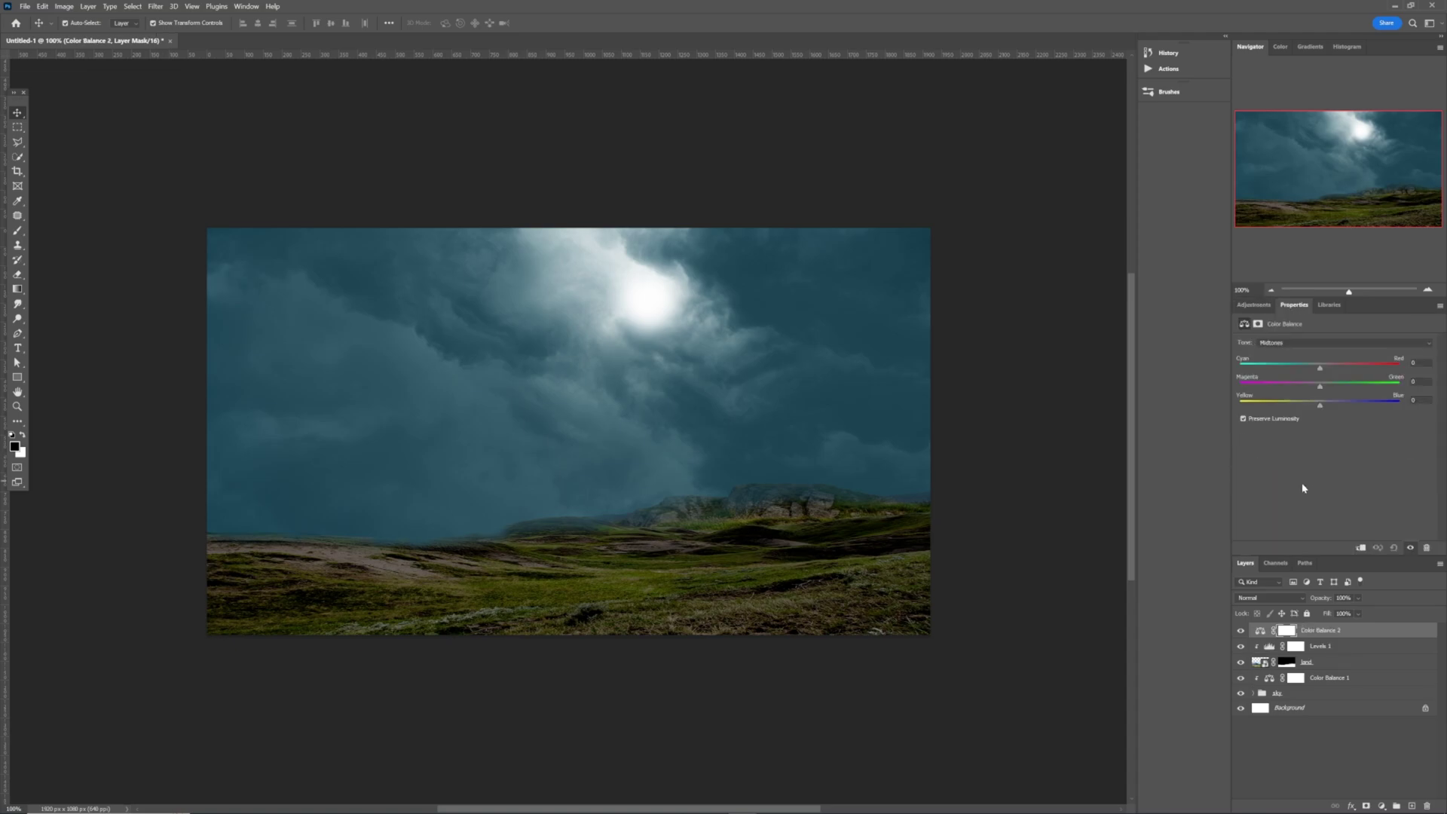
left_click(1361, 546)
left_click_drag(1301, 374, 1296, 373)
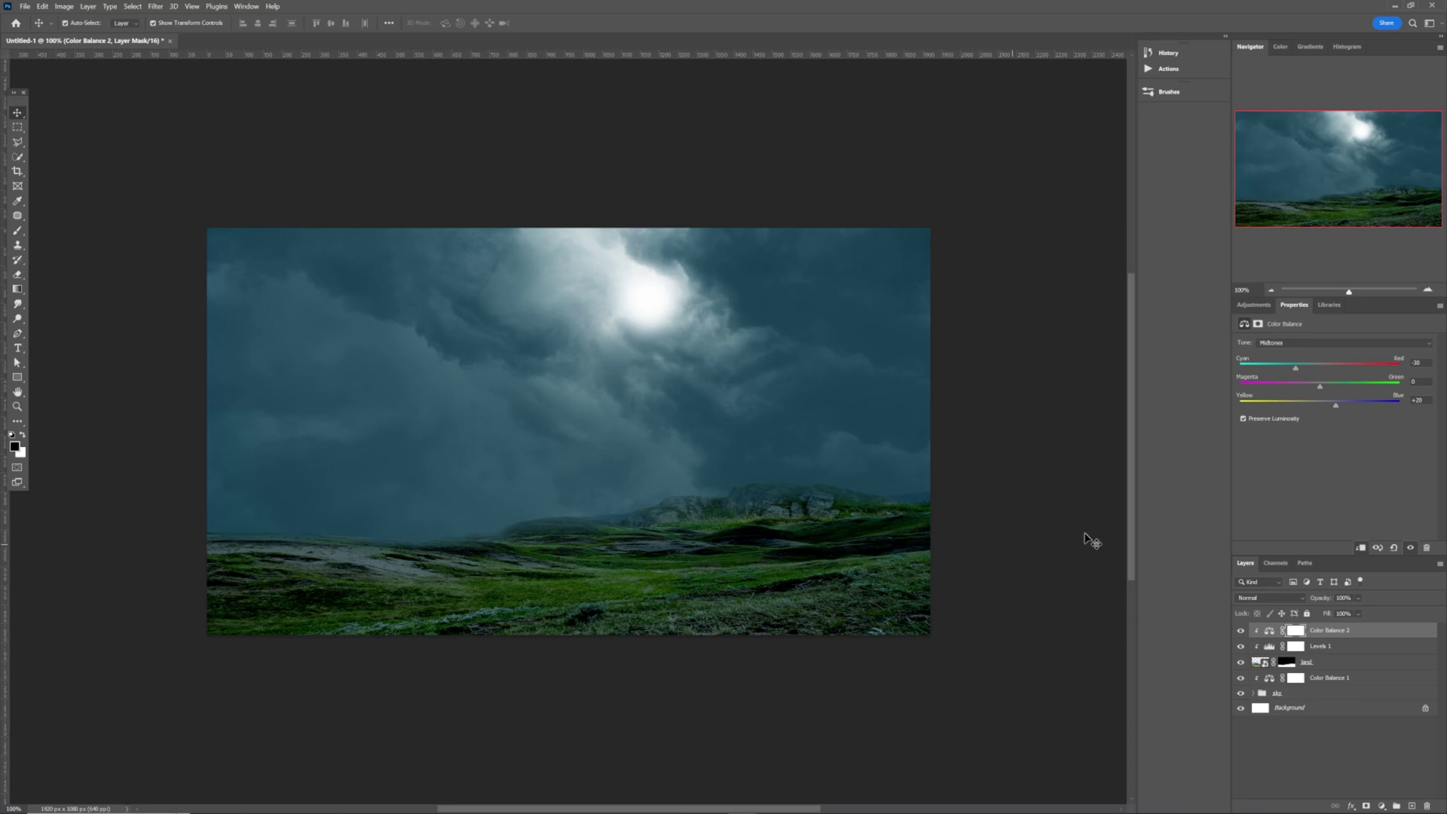
Add a Hue/Saturation adjustment clipped to the land, raising the hue, setting saturation to -58 and slightly lowering lightness.
left_click(1252, 305)
left_click(1281, 406)
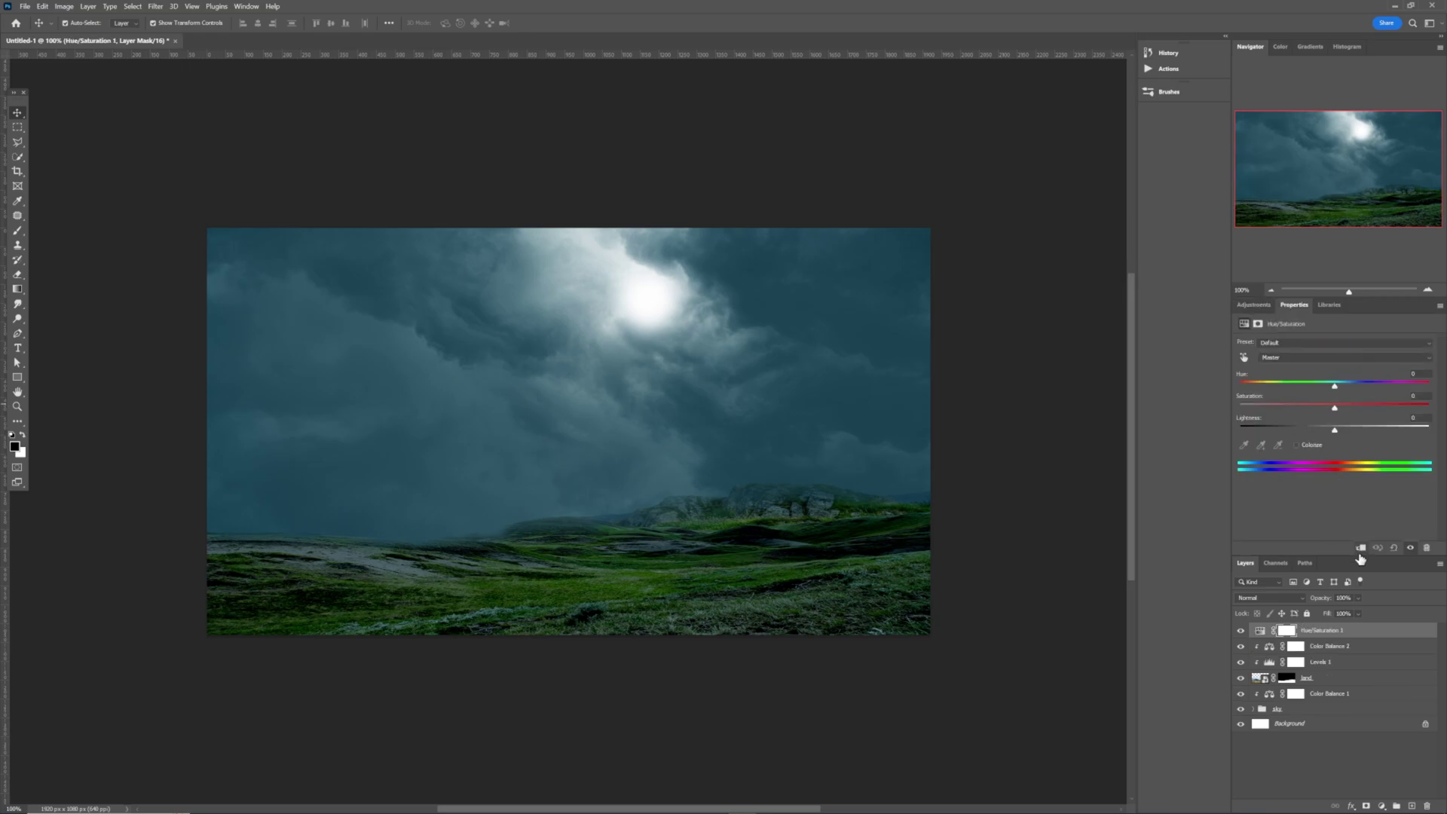
left_click(1361, 550)
left_click_drag(1337, 391, 1354, 390)
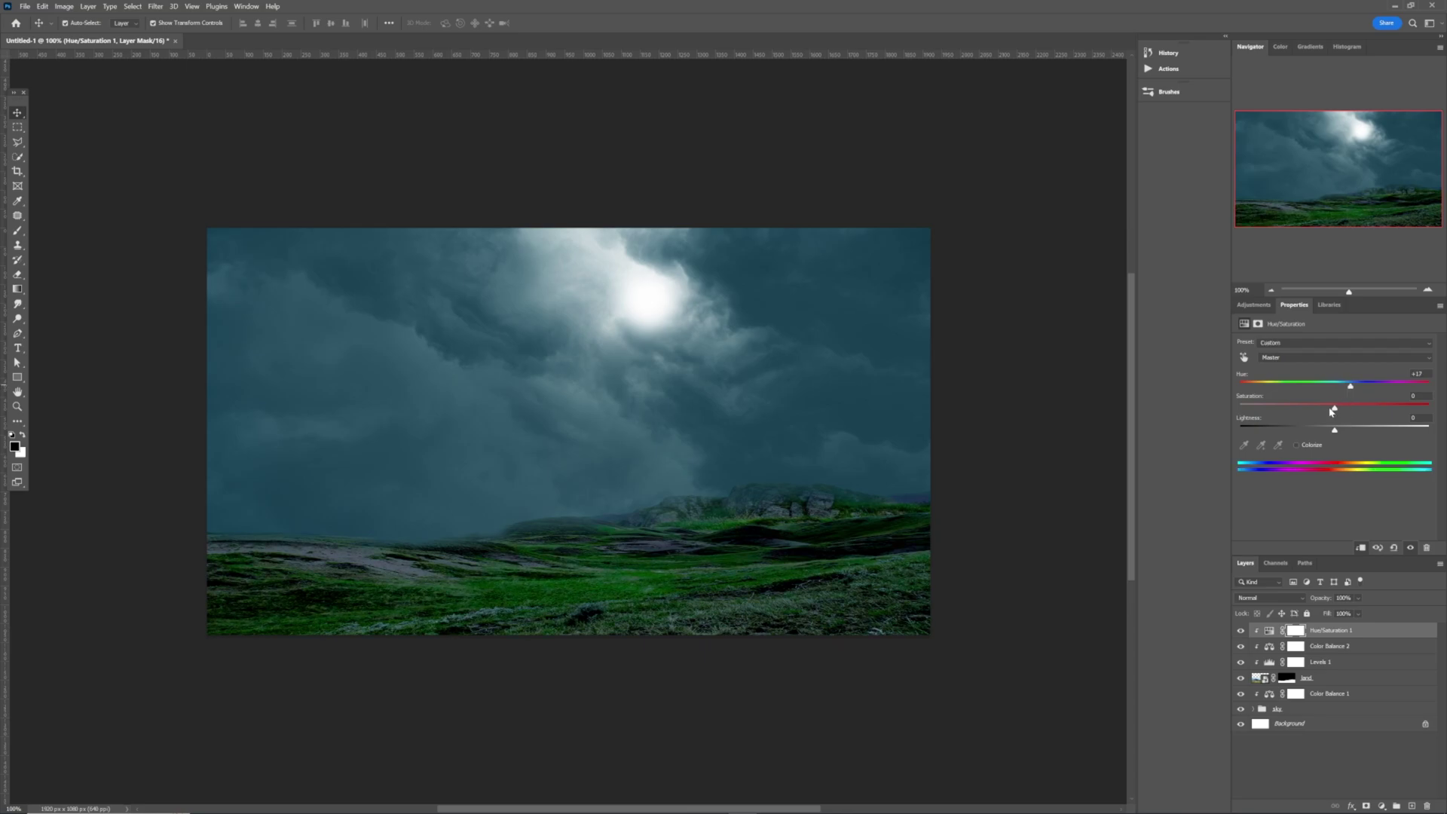
left_click_drag(1335, 410, 1285, 414)
left_click_drag(1333, 433, 1328, 431)
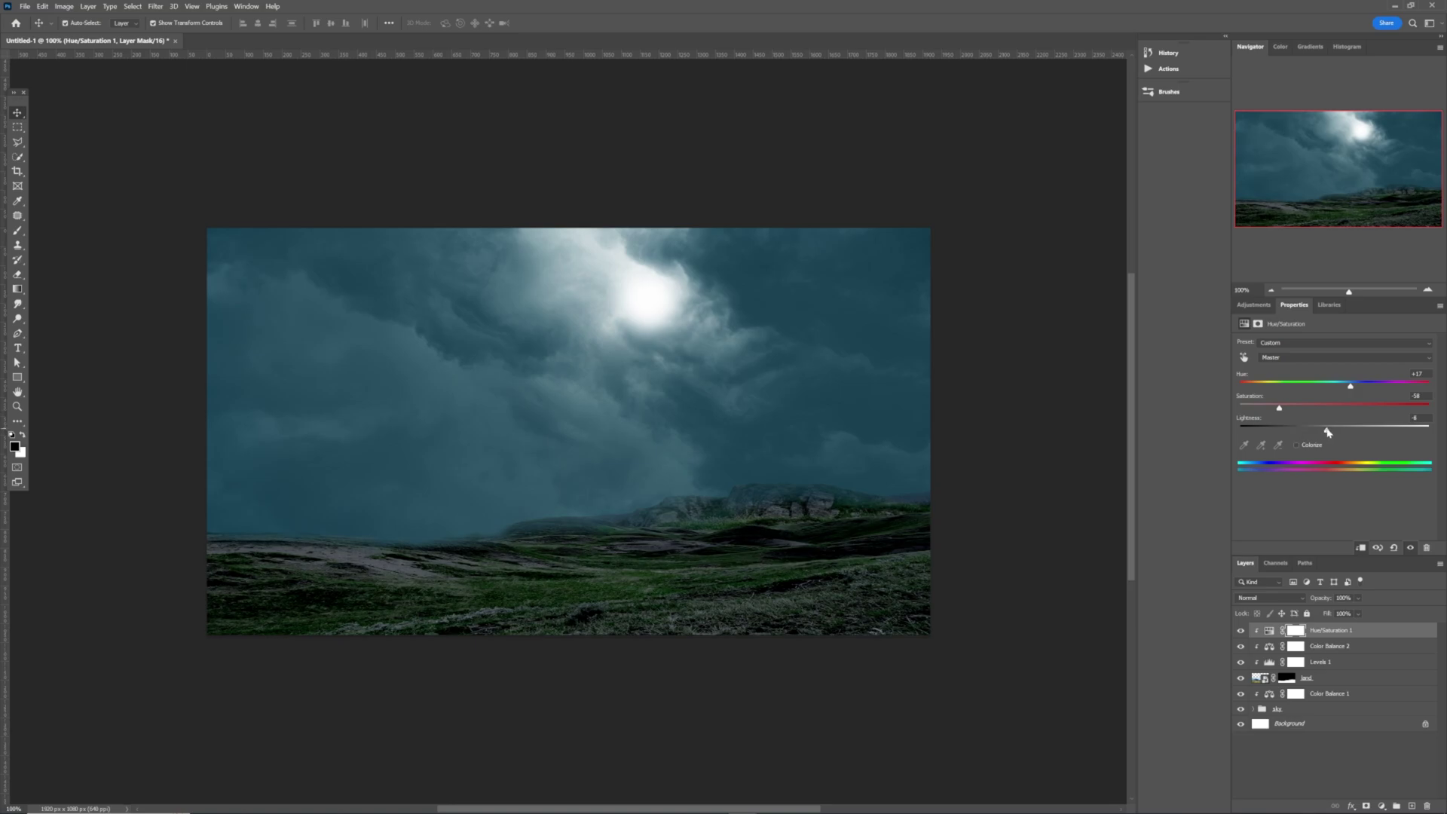